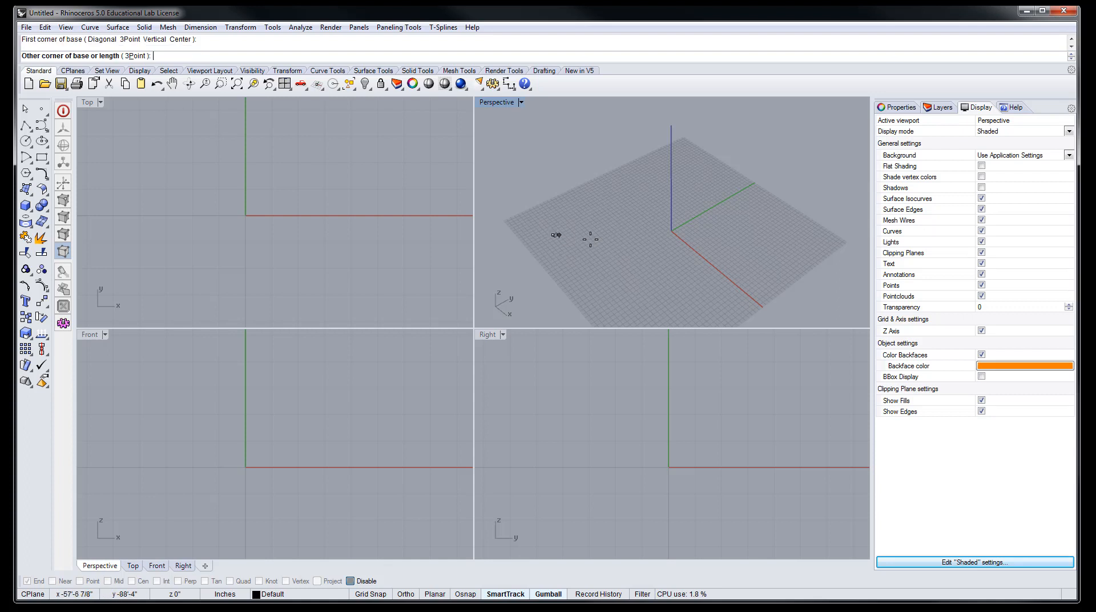
- Complete the freehand box in the Perspective view with a height of about 91', and turn on Grid Snap
left_click(639, 235)
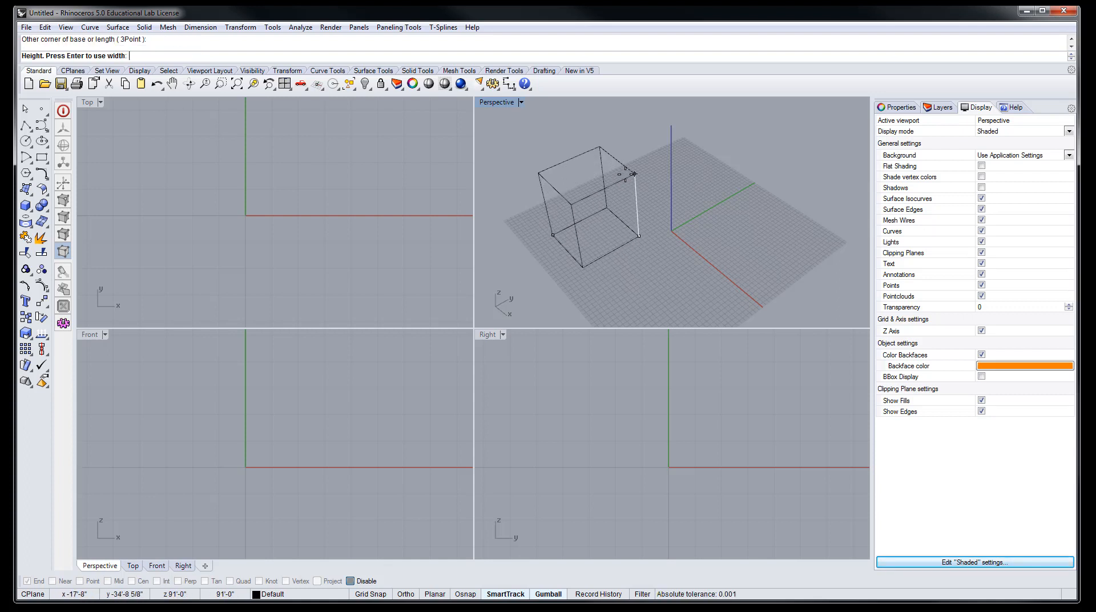
left_click(634, 174)
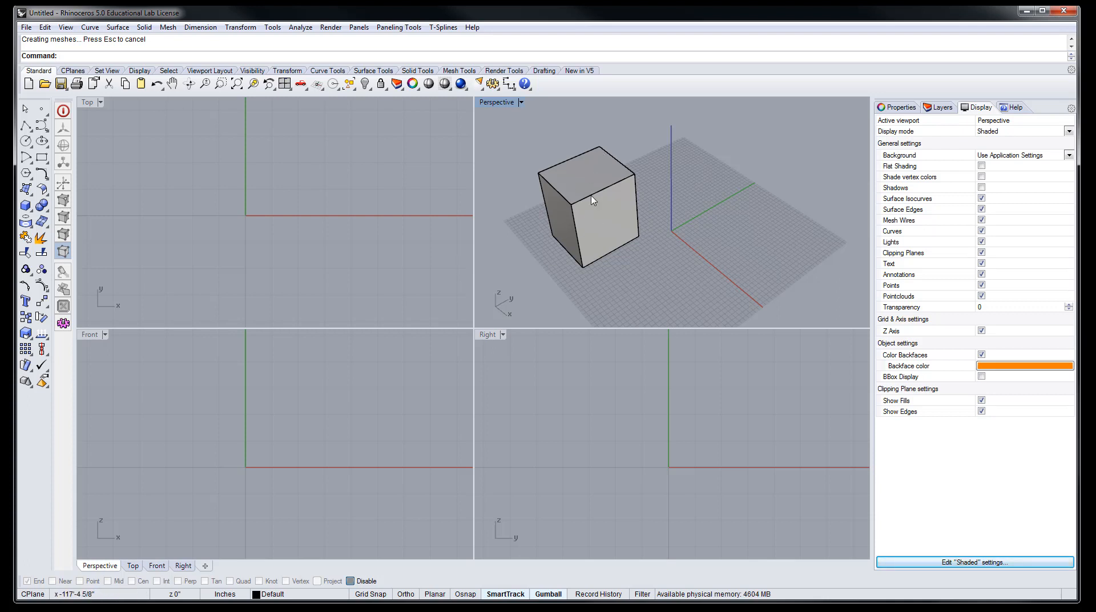
right_click_drag(674, 230, 689, 221)
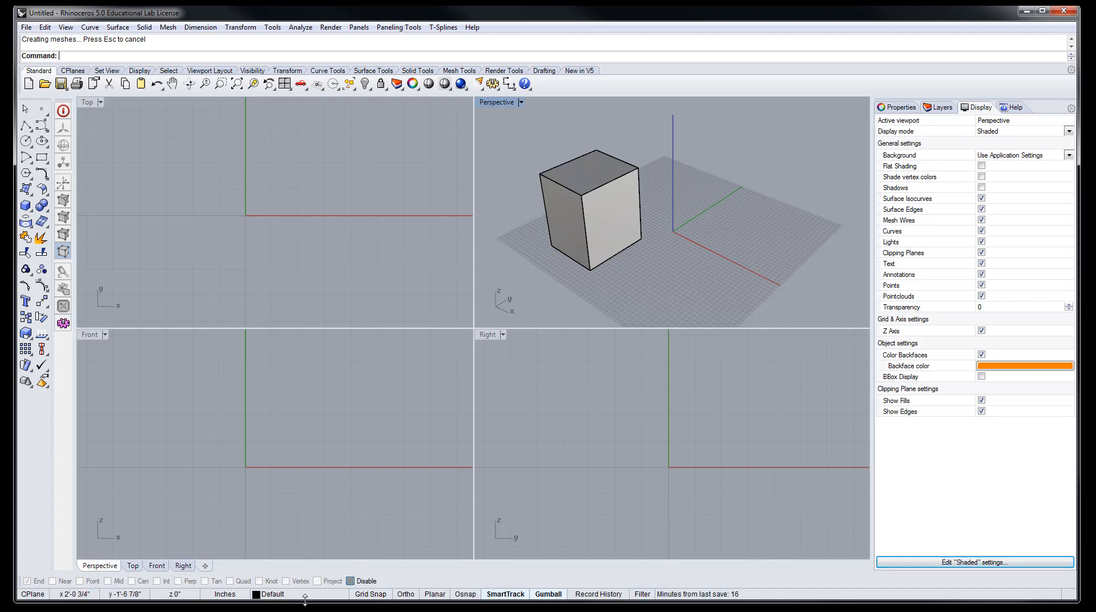
left_click(371, 594)
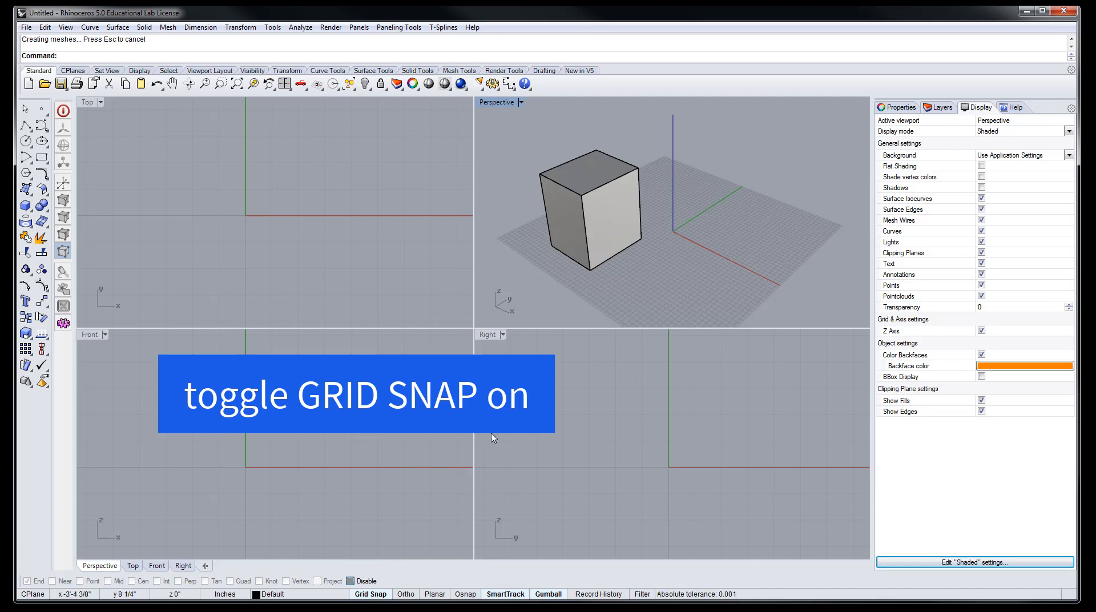
left_click(25, 205)
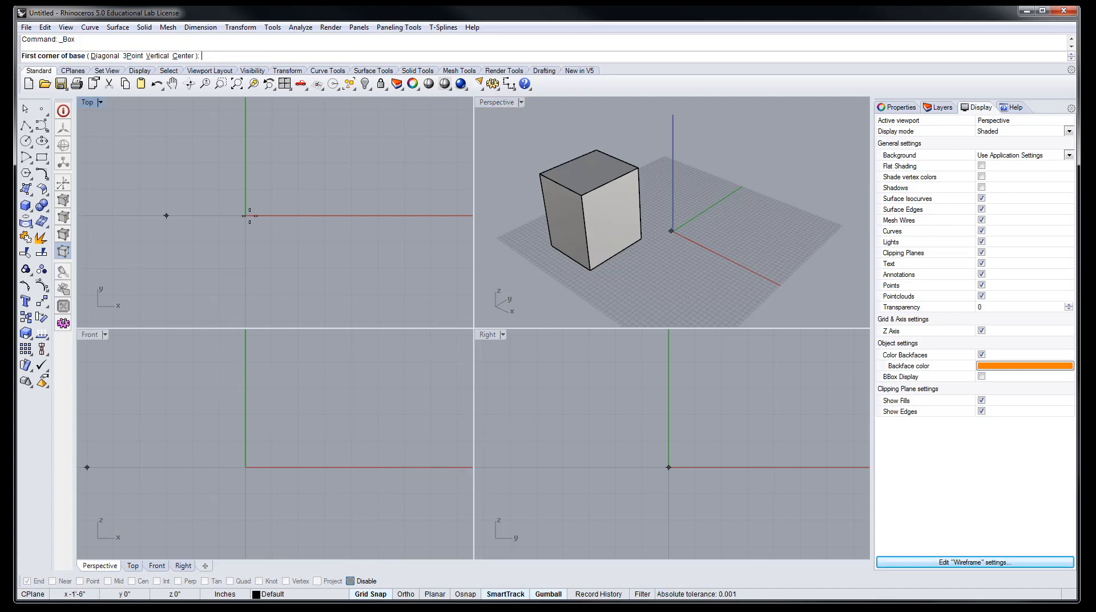
left_click(501, 246)
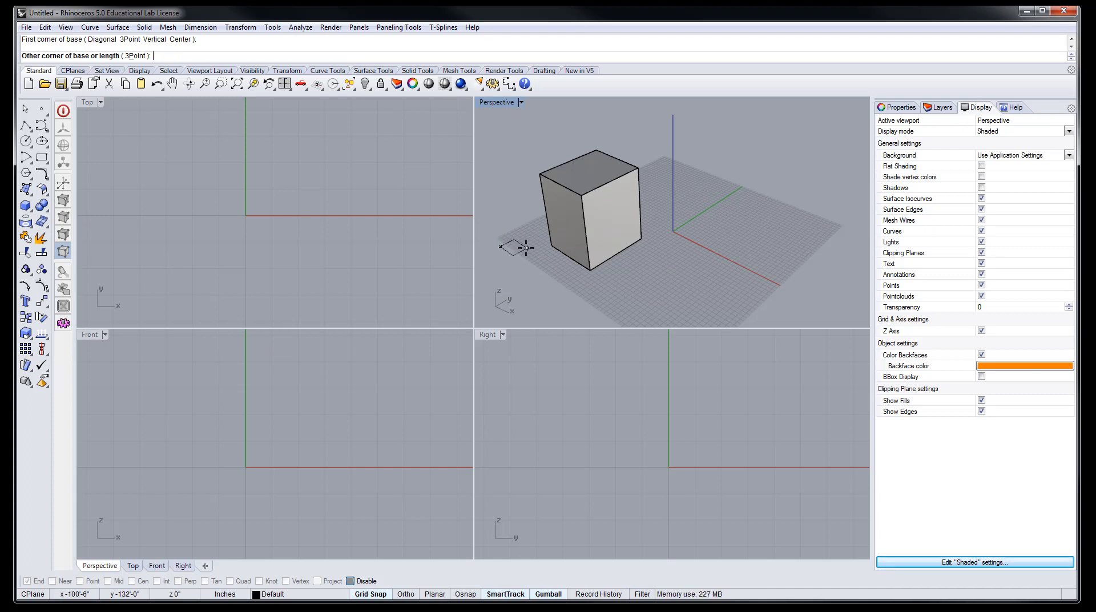
scroll(516, 243, "up", 5)
scroll(517, 243, "up", 8)
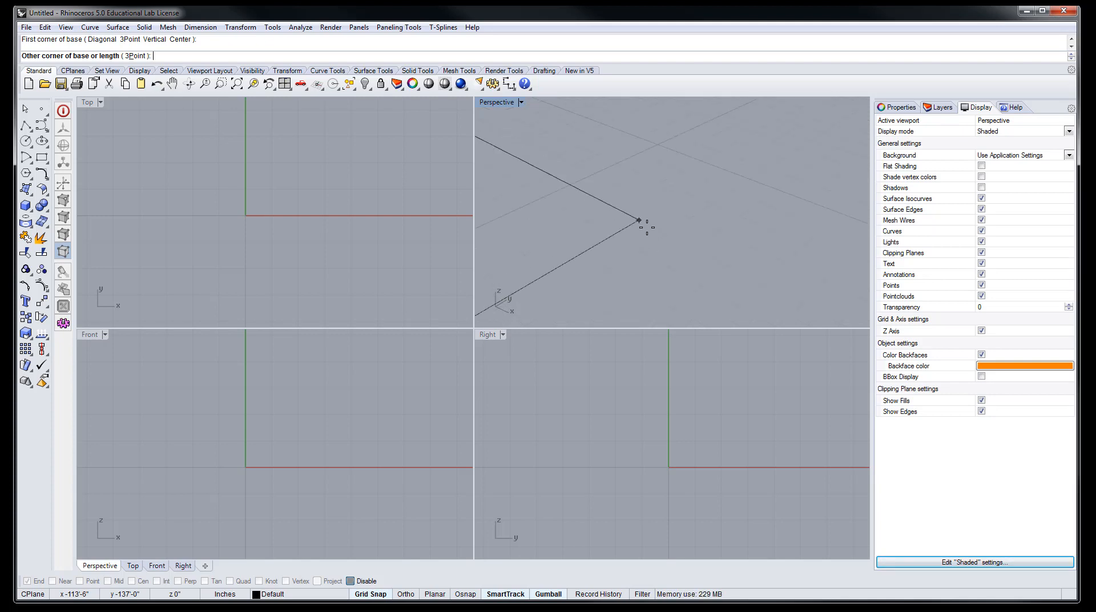
mouse_move(645, 226)
right_mouse_down()
mouse_move(629, 225)
mouse_move(631, 235)
right_mouse_up()
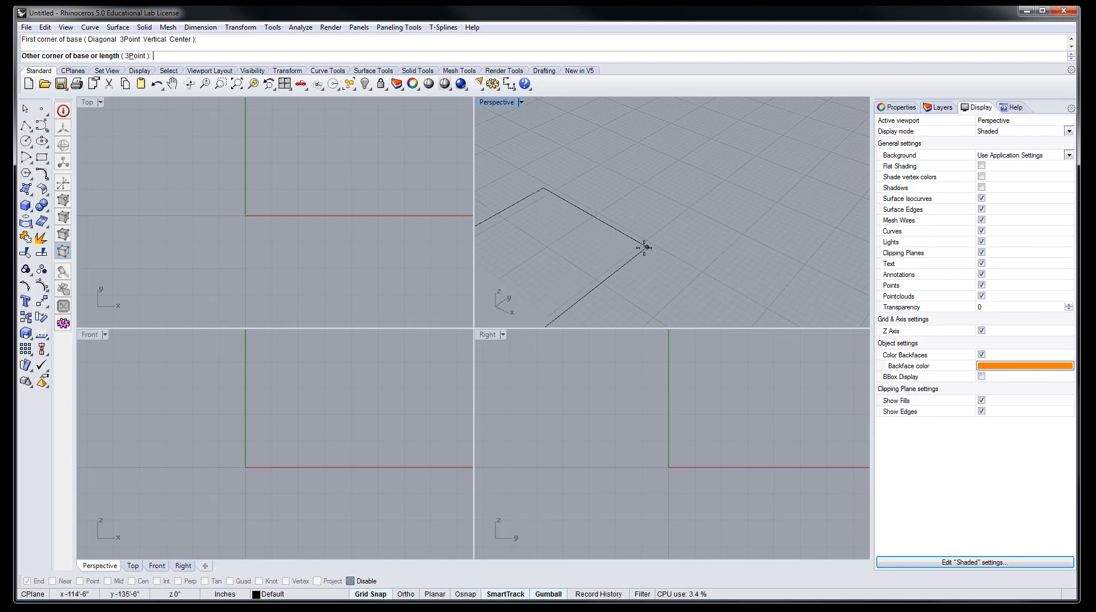
key("Escape")
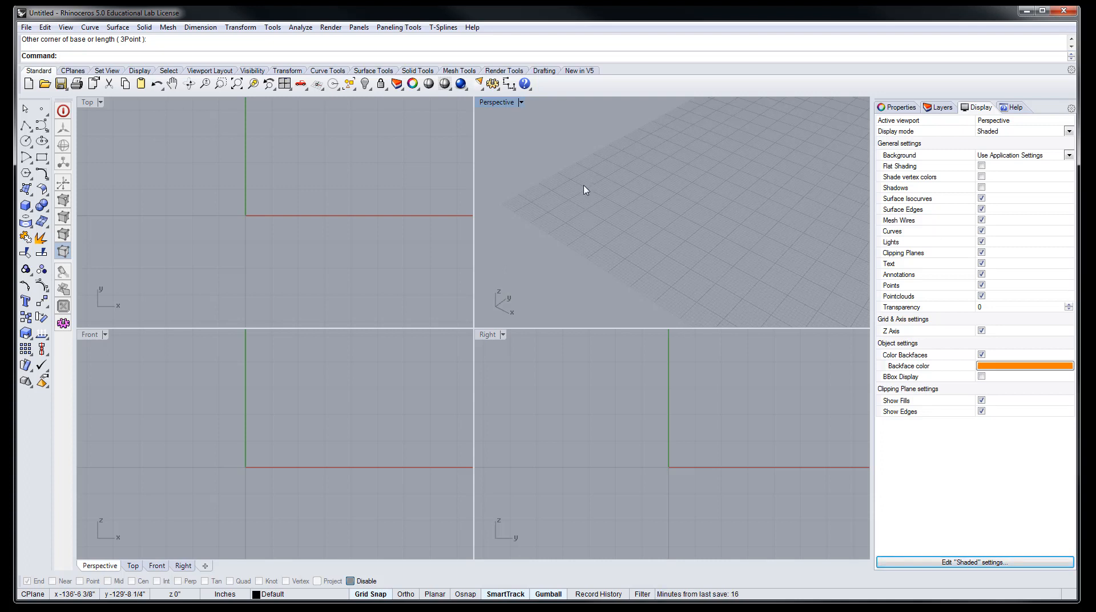
- Draw a 5' x 5' box base on heavy grid line intersections in the Perspective view, starting at x -125', y -140'
scroll(652, 244, "up", 5)
scroll(648, 223, "down", 3)
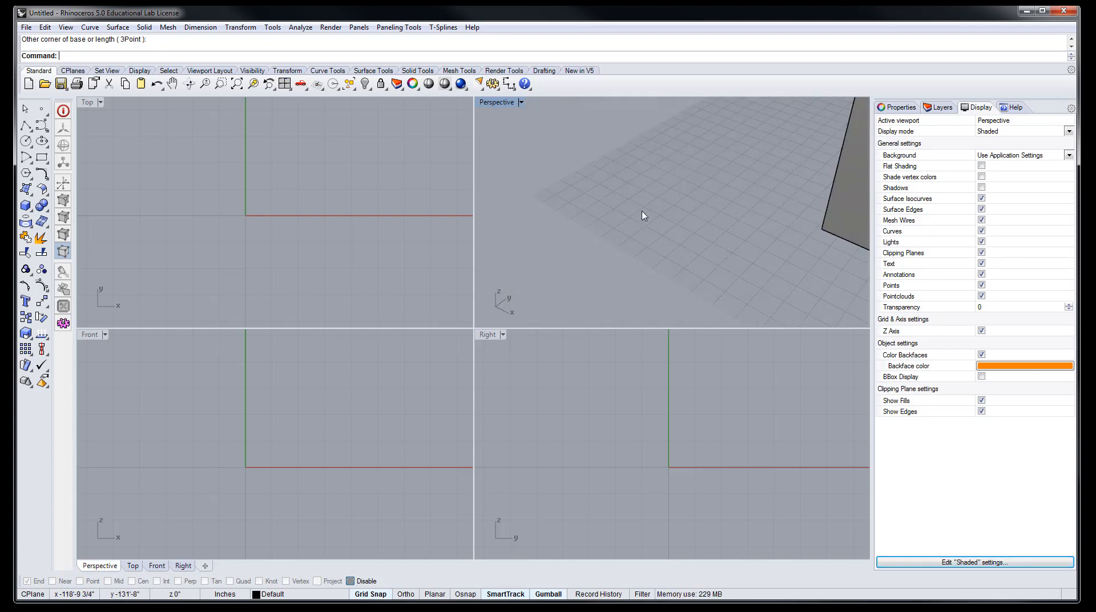
left_click(25, 206)
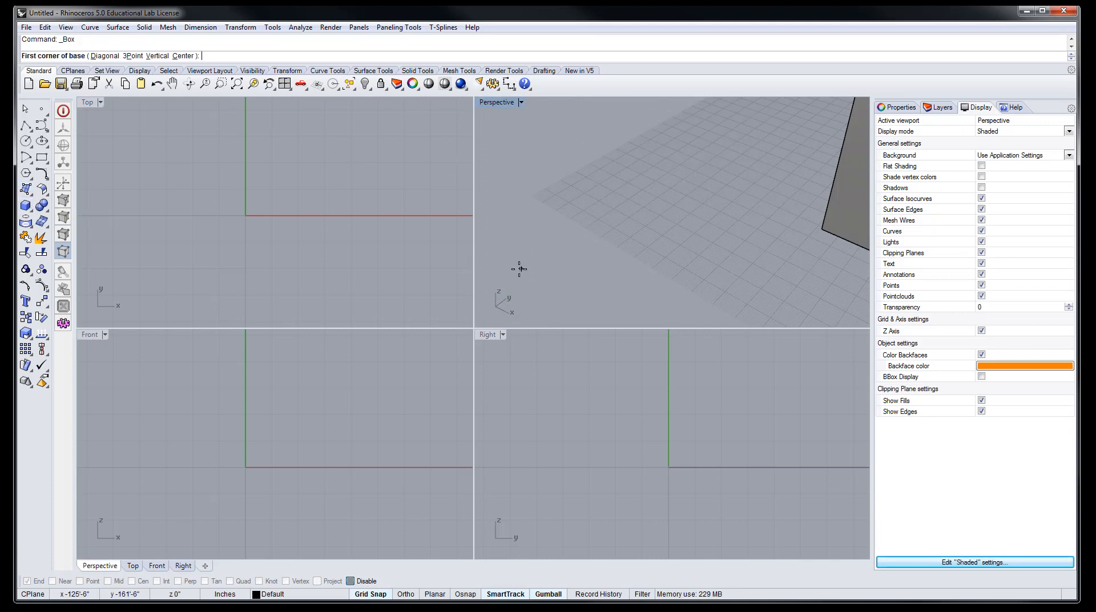
scroll(596, 217, "up", 3)
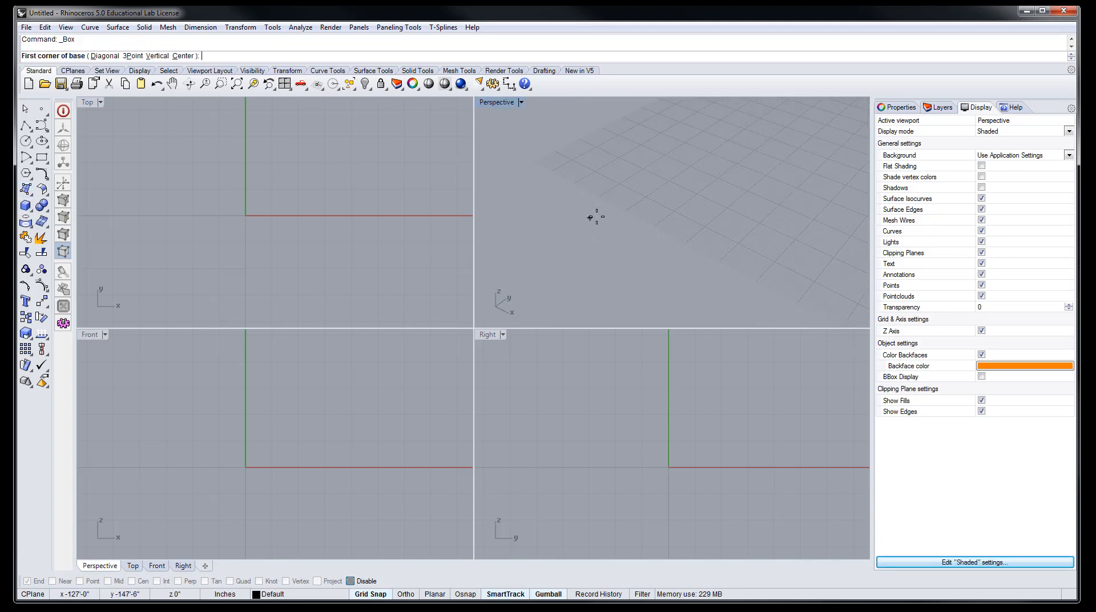
left_click(682, 181)
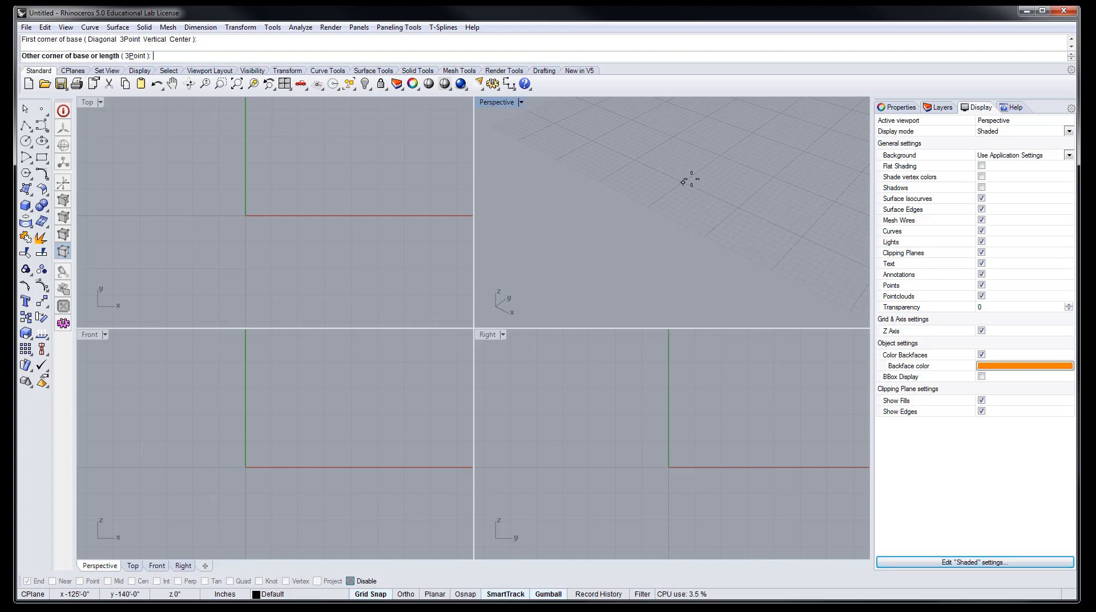
left_click(772, 177)
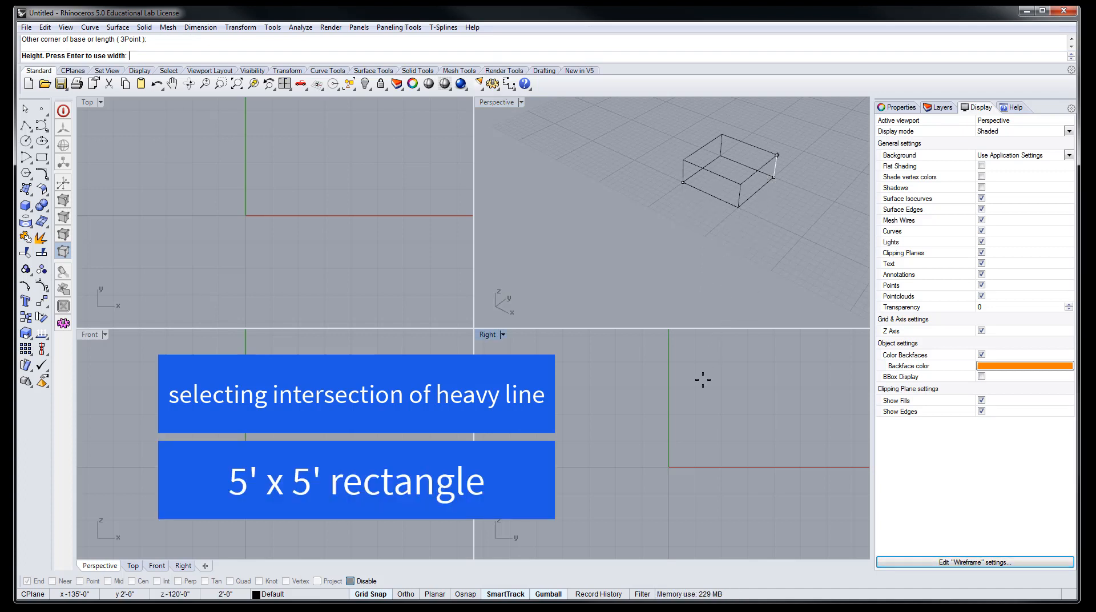
- Set the small box's height to 5' by snapping to a heavy grid line intersection in the Right view
scroll(708, 399, "down", 18)
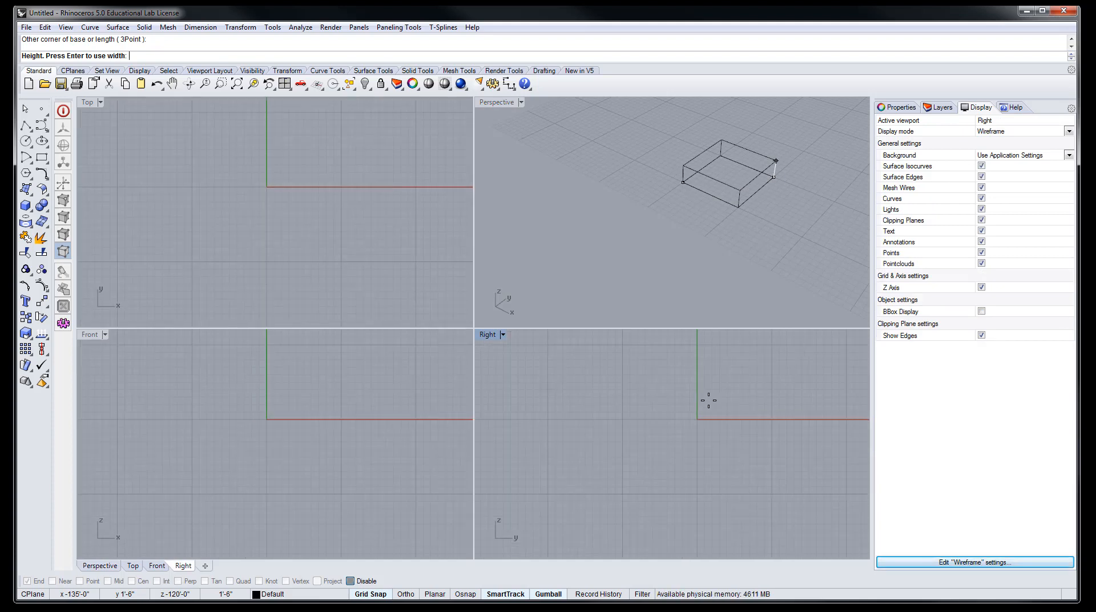
scroll(708, 400, "down", 12)
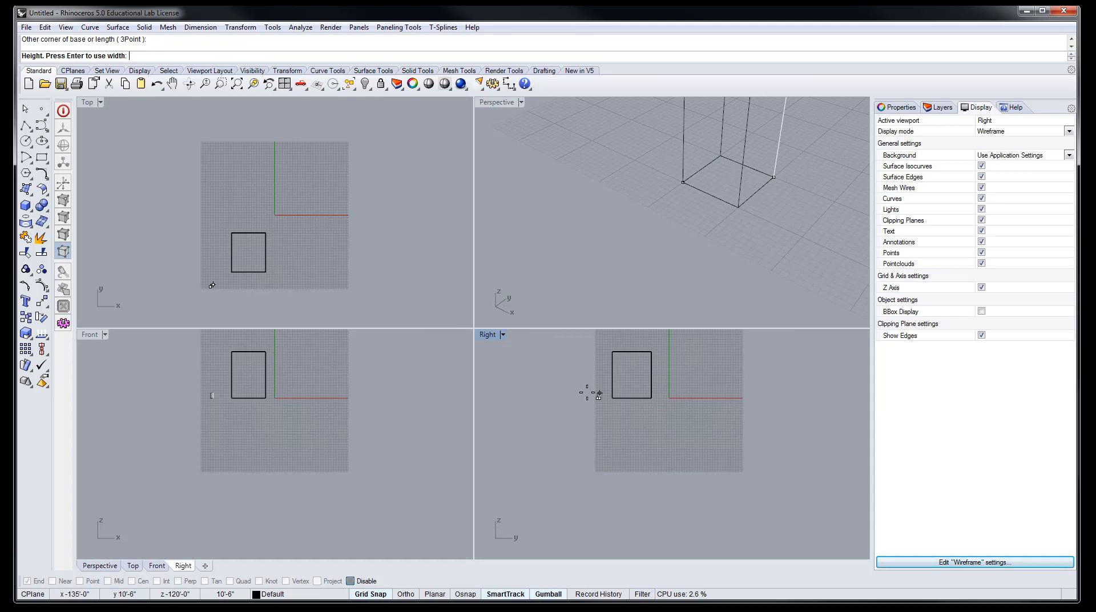
scroll(601, 398, "up", 4)
scroll(594, 399, "up", 5)
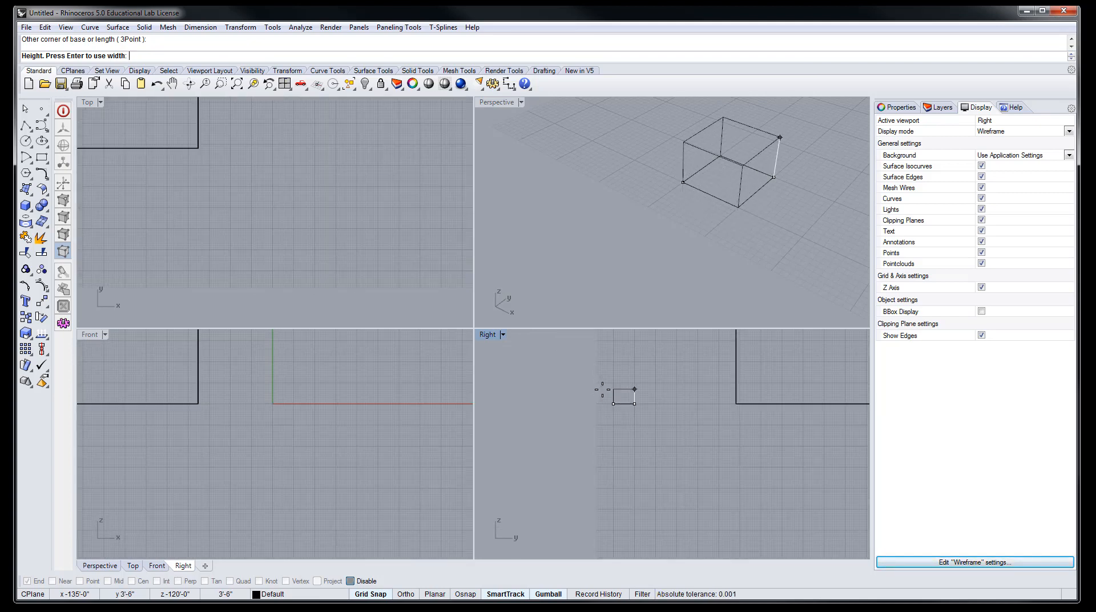
scroll(624, 394, "up", 2)
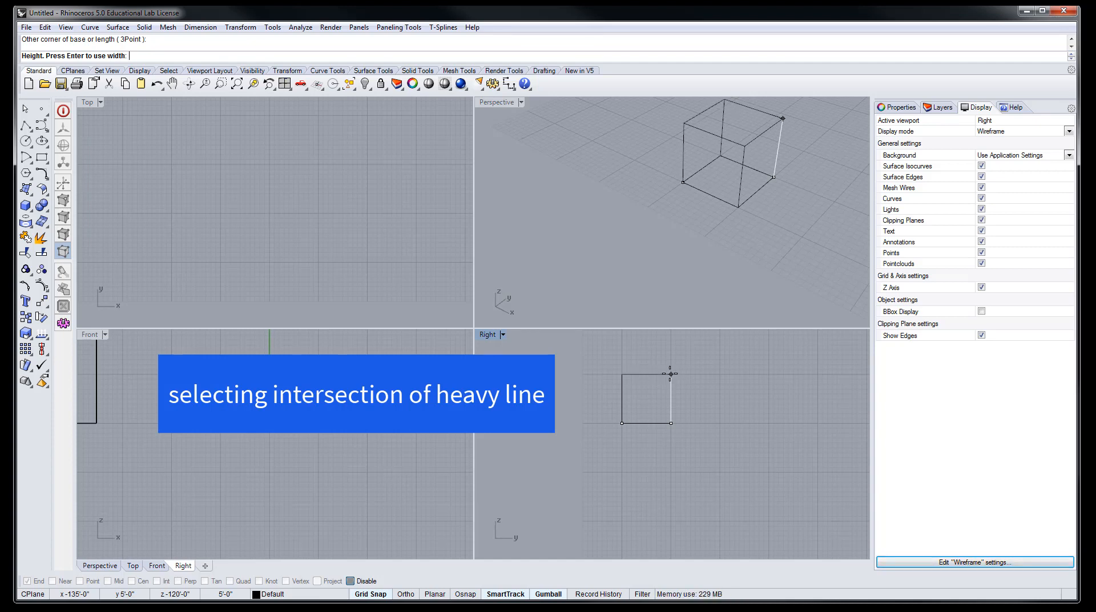
left_click(671, 374)
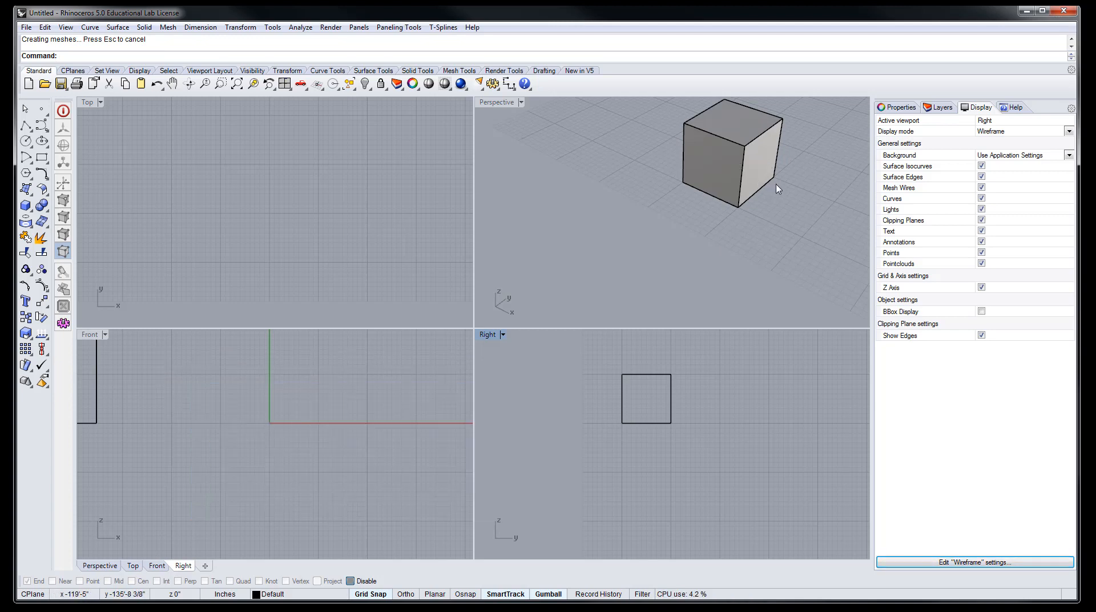
- Compare the small box with the large one in the Perspective view and examine the origin where the axes meet
right_click_drag(774, 186, 618, 224)
scroll(777, 186, "down", 15)
scroll(756, 214, "down", 2)
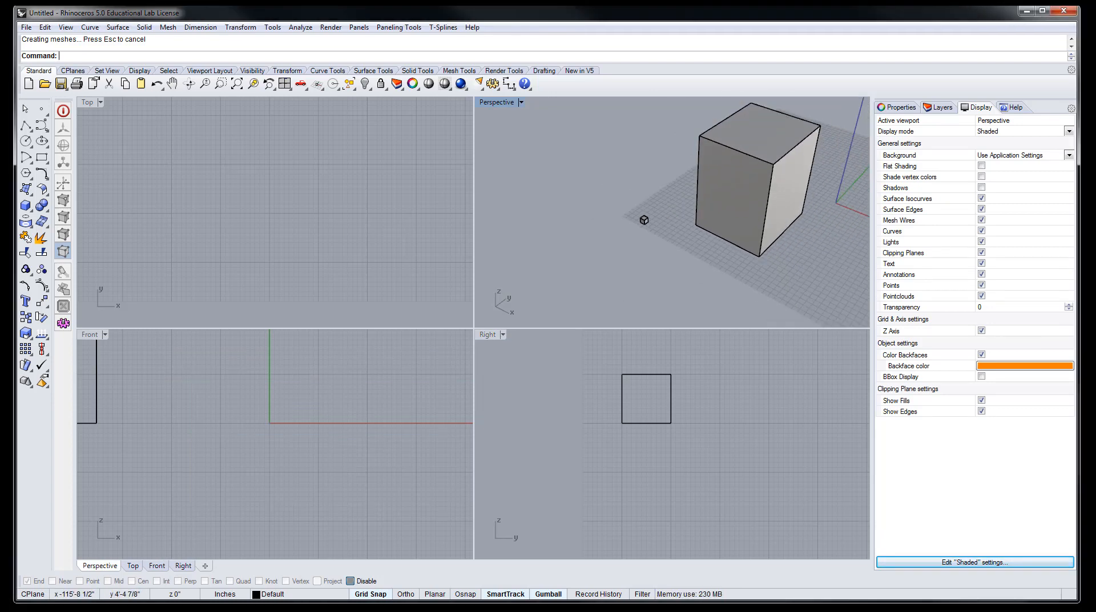
scroll(638, 380, "down", 4)
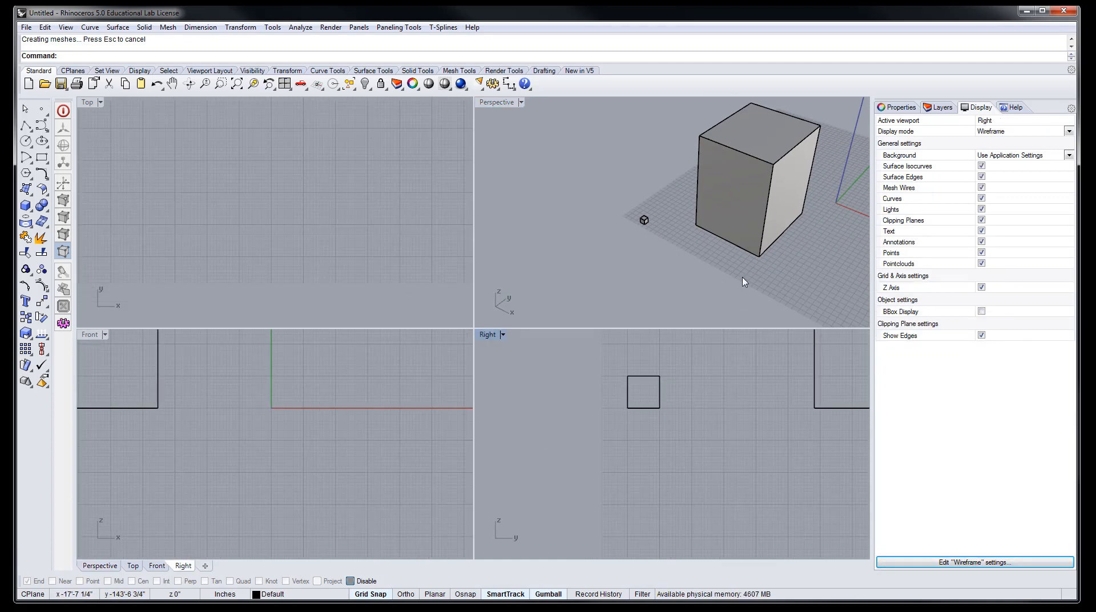
right_click_drag(747, 274, 596, 317, "shift")
scroll(724, 259, "up", 6)
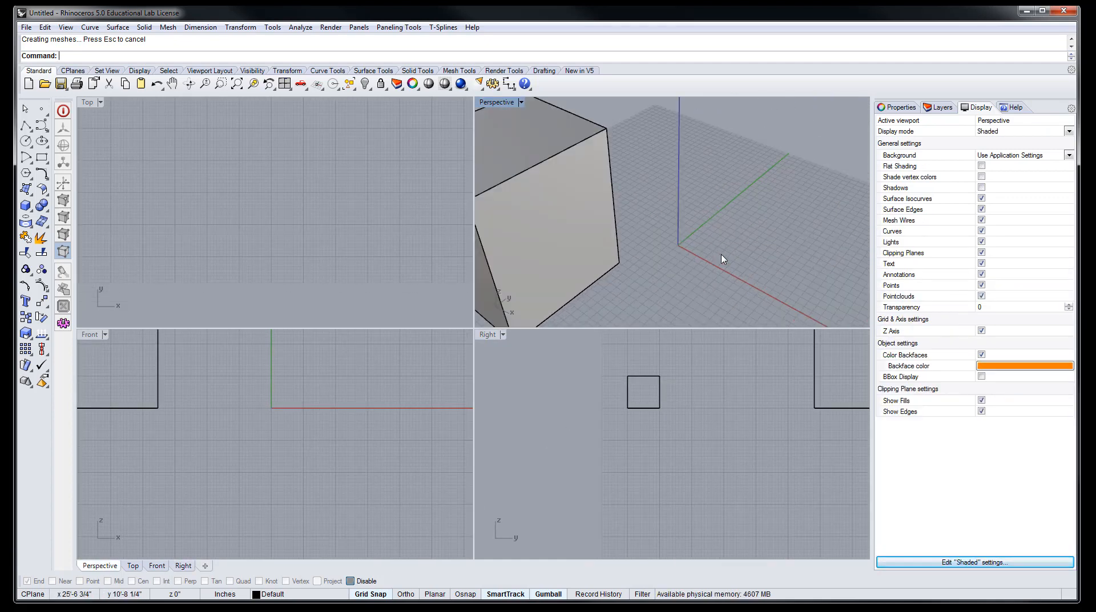
scroll(694, 246, "down", 5)
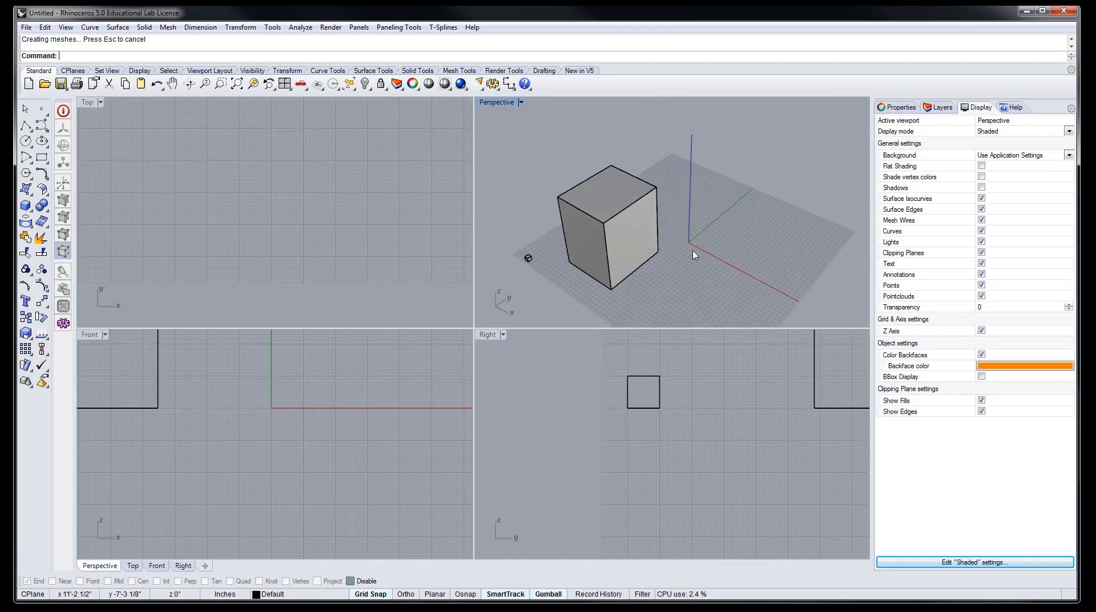
scroll(691, 249, "up", 3)
scroll(692, 248, "up", 5)
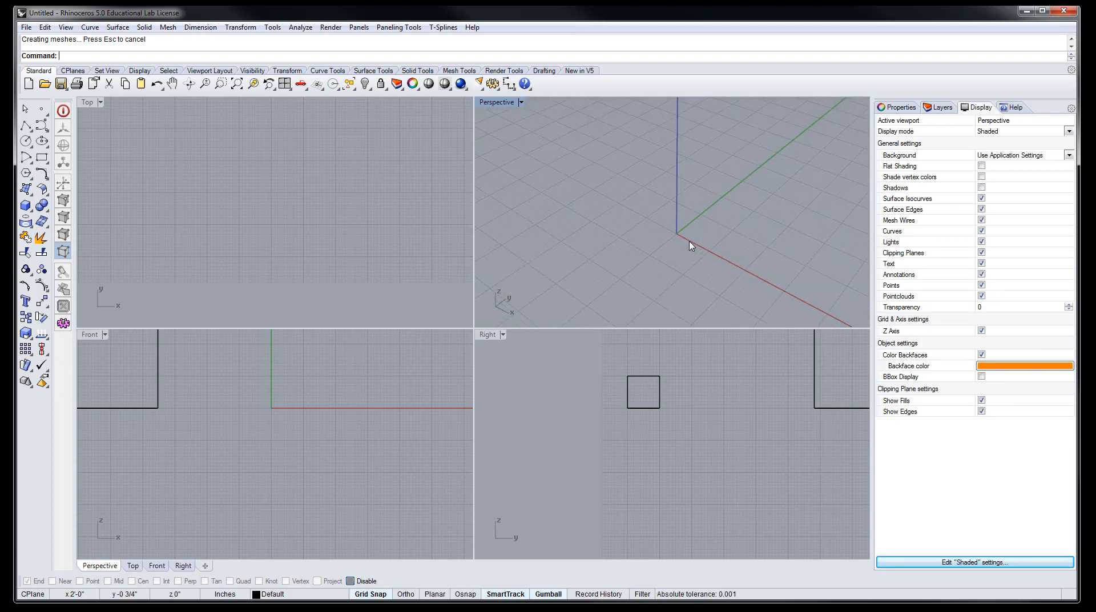
scroll(667, 245, "up", 1)
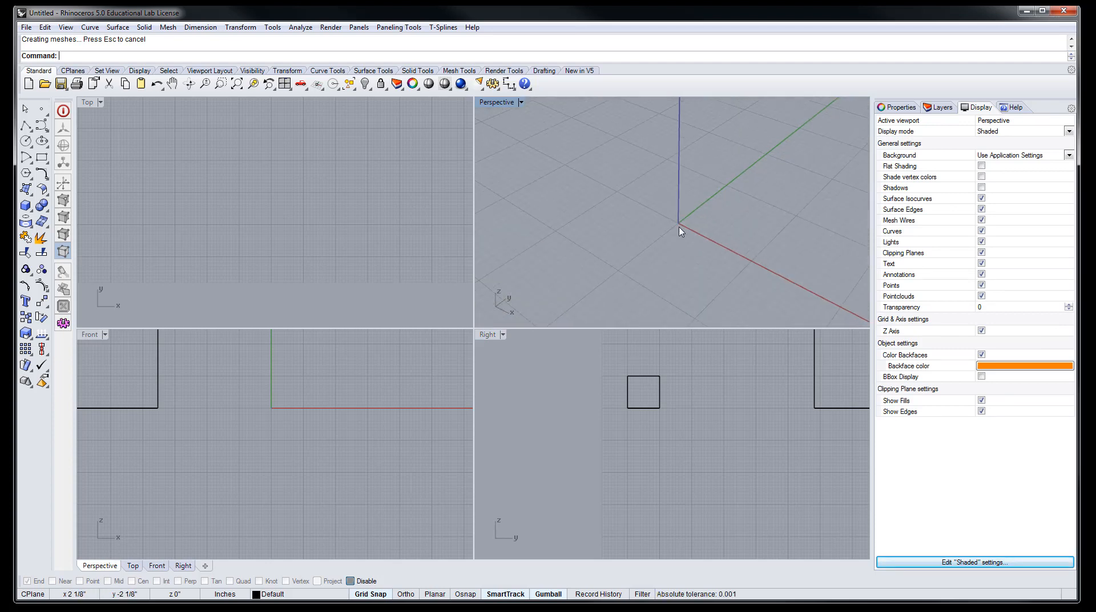
scroll(681, 224, "up", 2)
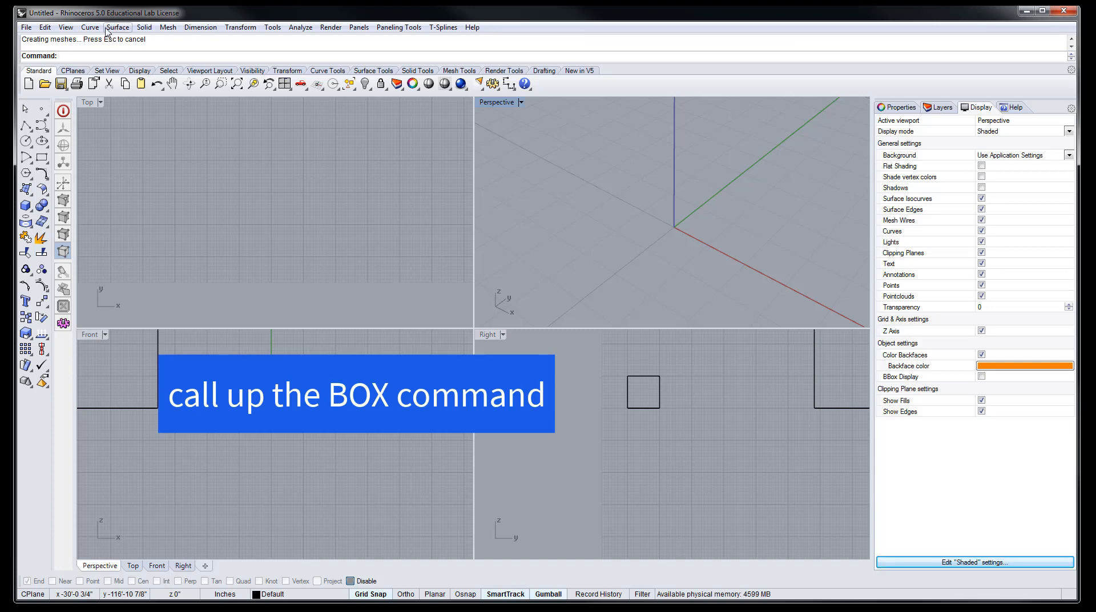
left_click(144, 27)
mouse_move(121, 44)
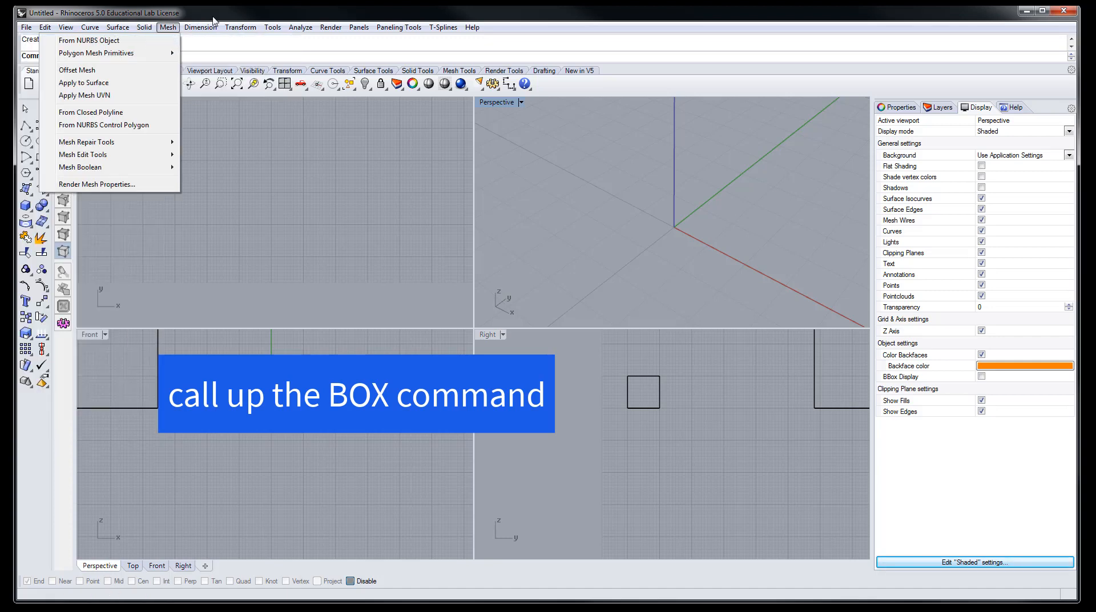
left_click(188, 44)
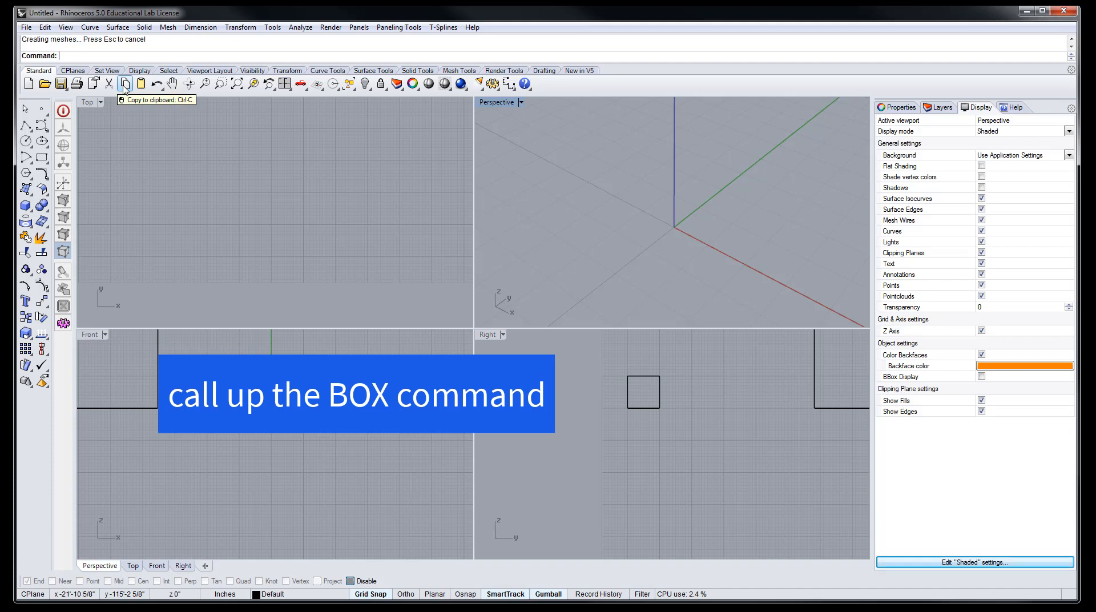
type("box")
key("Return")
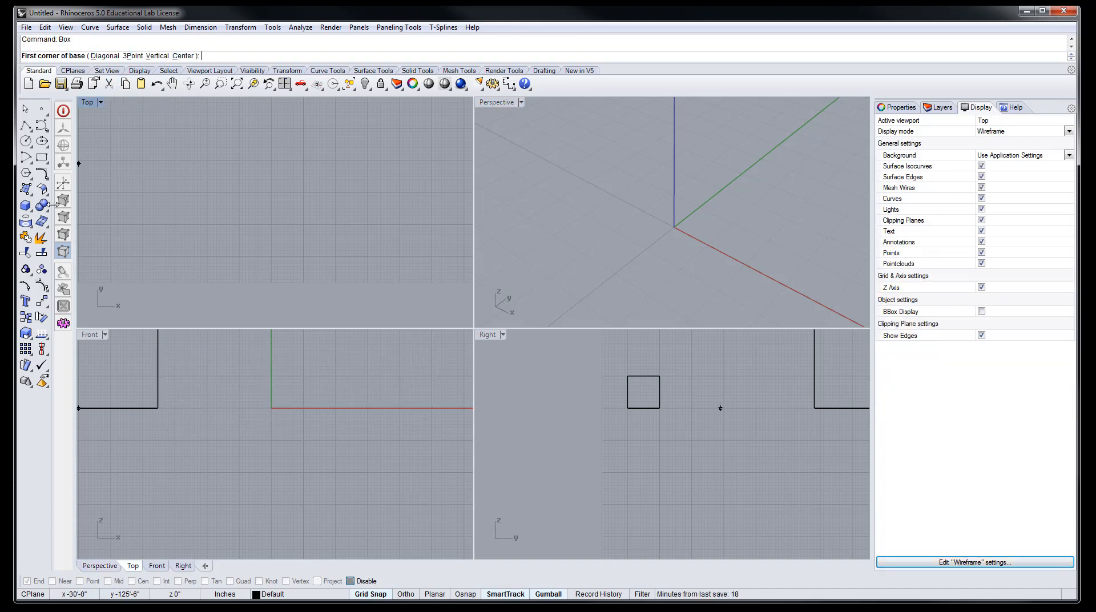
key("Escape")
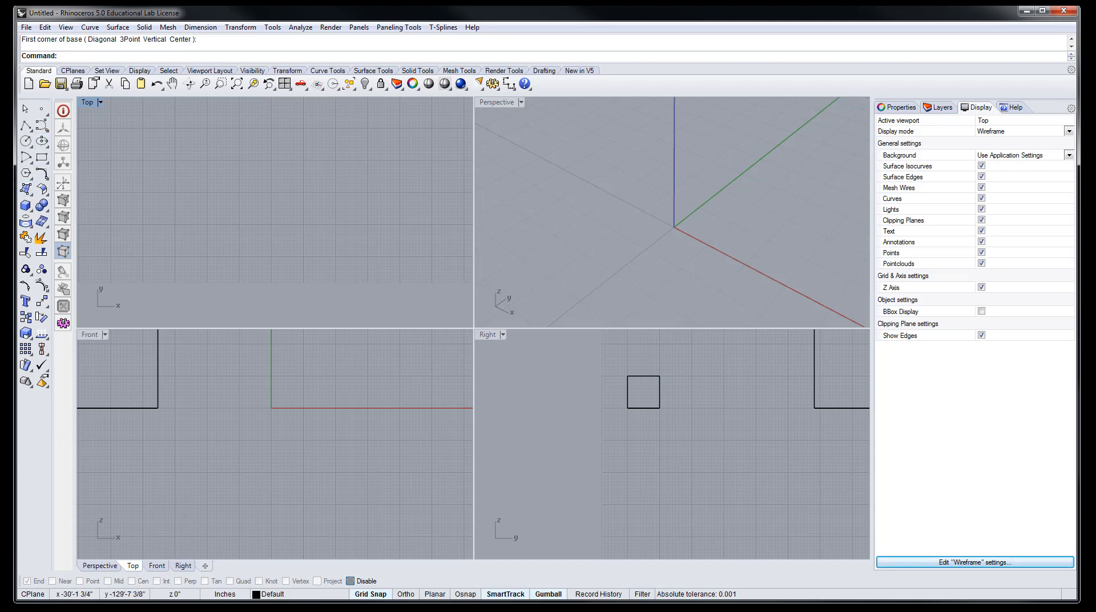
- Start a box in the Perspective view with its first base corner on the 0,0,0 origin
left_click(25, 206)
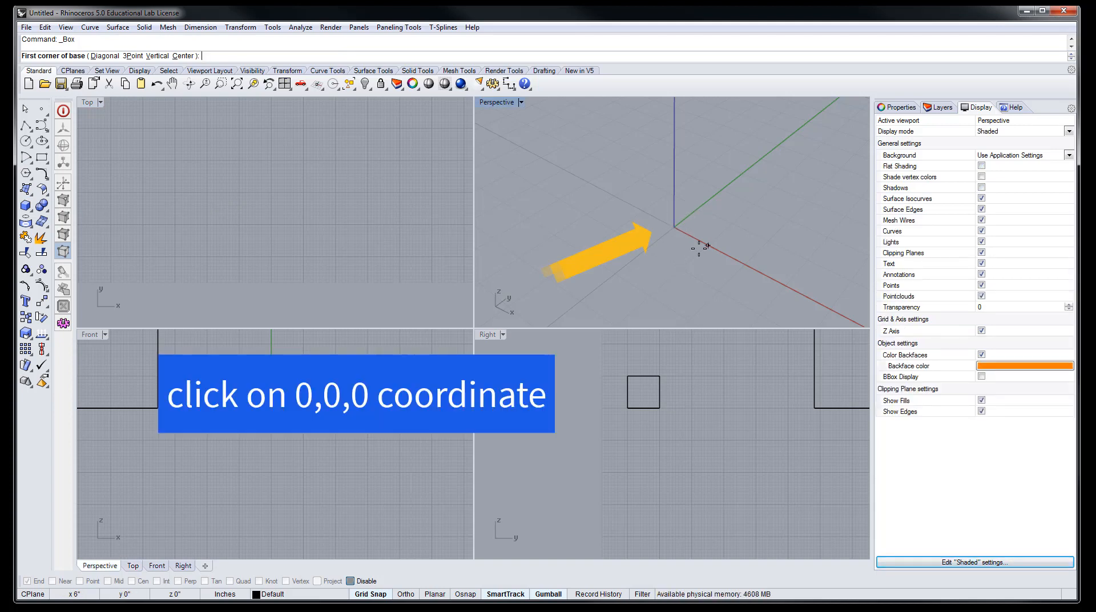
left_click(674, 228)
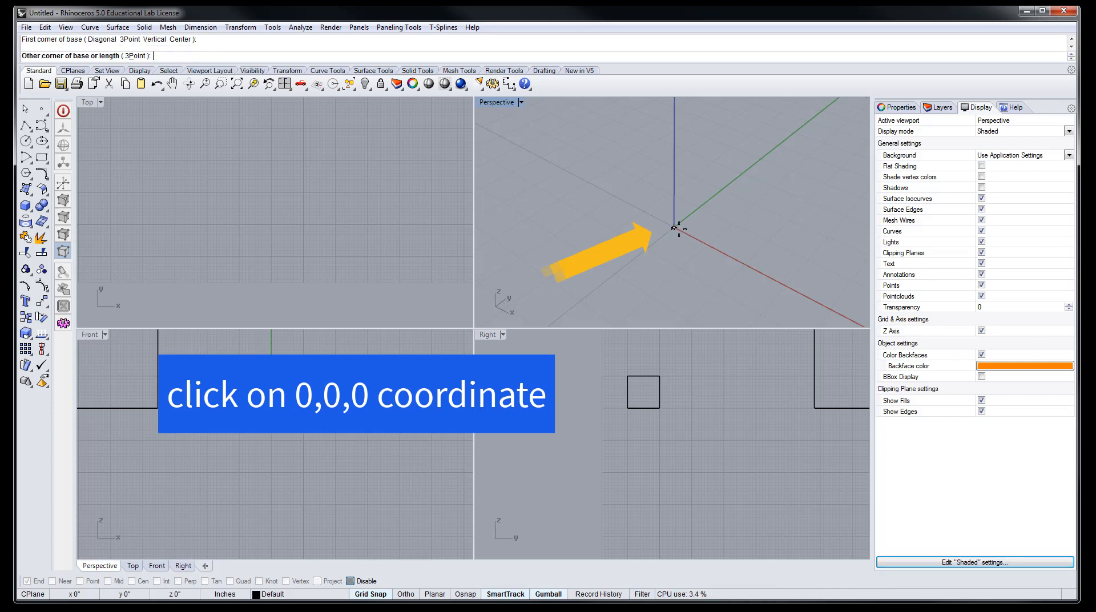
scroll(685, 224, "up", 4)
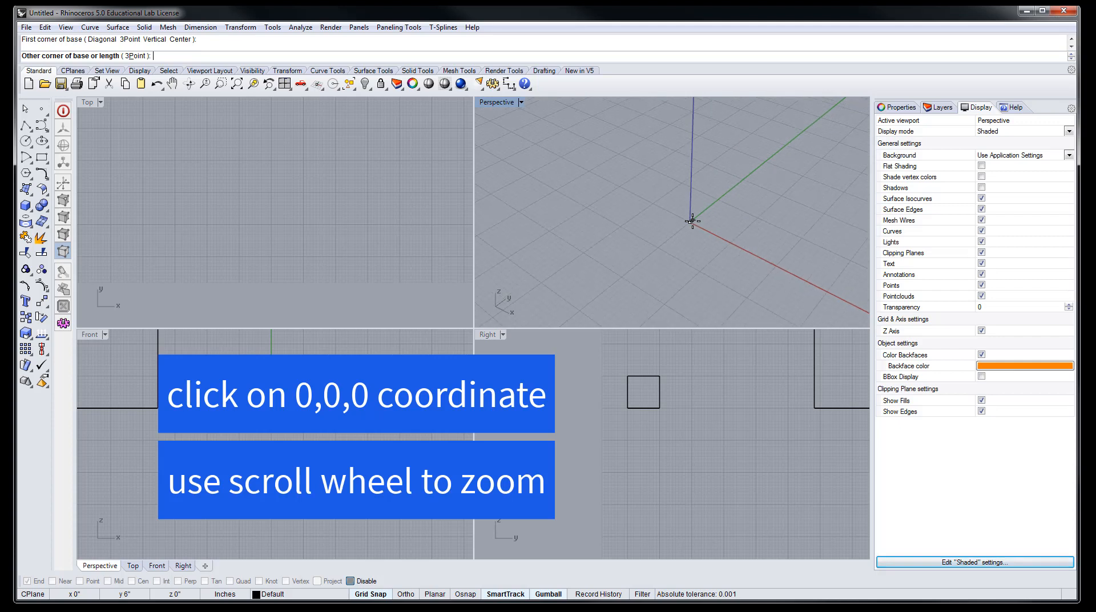
scroll(692, 221, "down", 6)
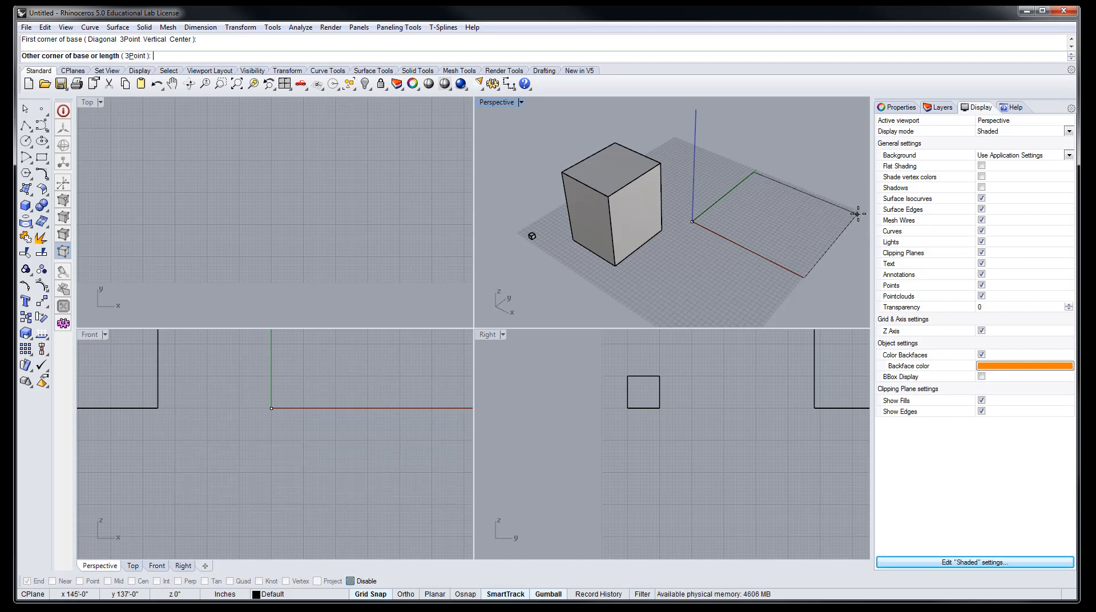
- Complete the box by snapping its opposite base corner to x 24', y 24' and its height to 24' in the Perspective view
scroll(856, 210, "up", 5)
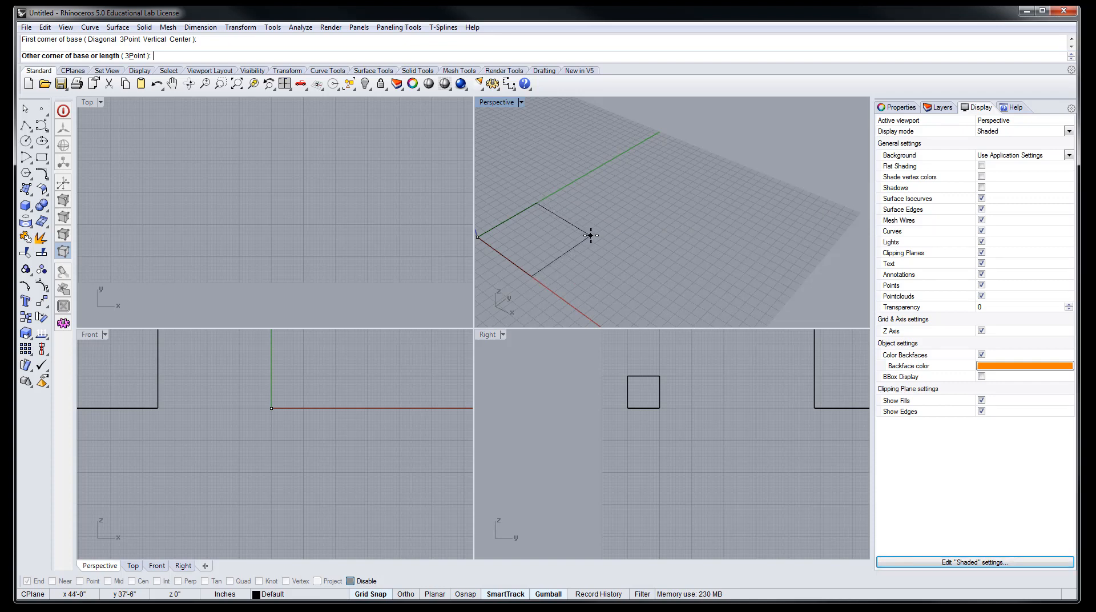
scroll(545, 237, "up", 1)
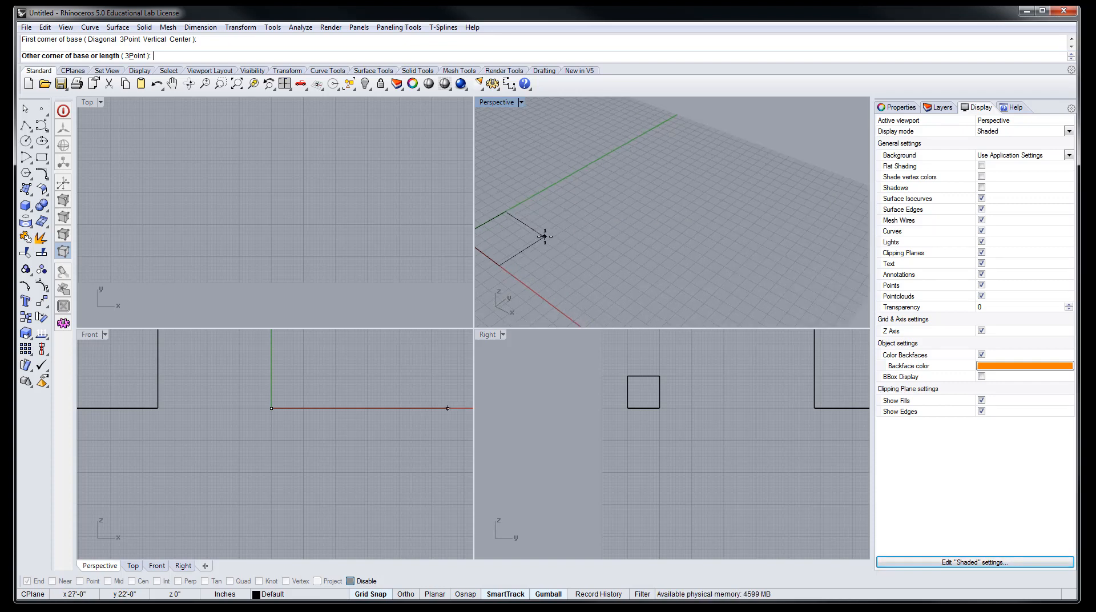
scroll(544, 237, "up", 1)
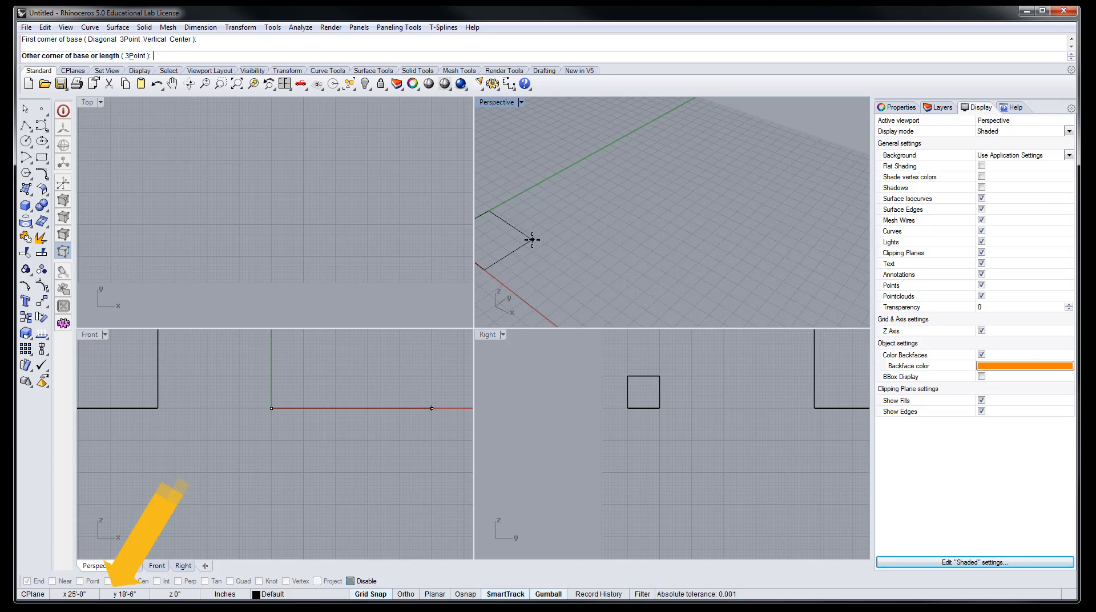
scroll(532, 240, "up", 3)
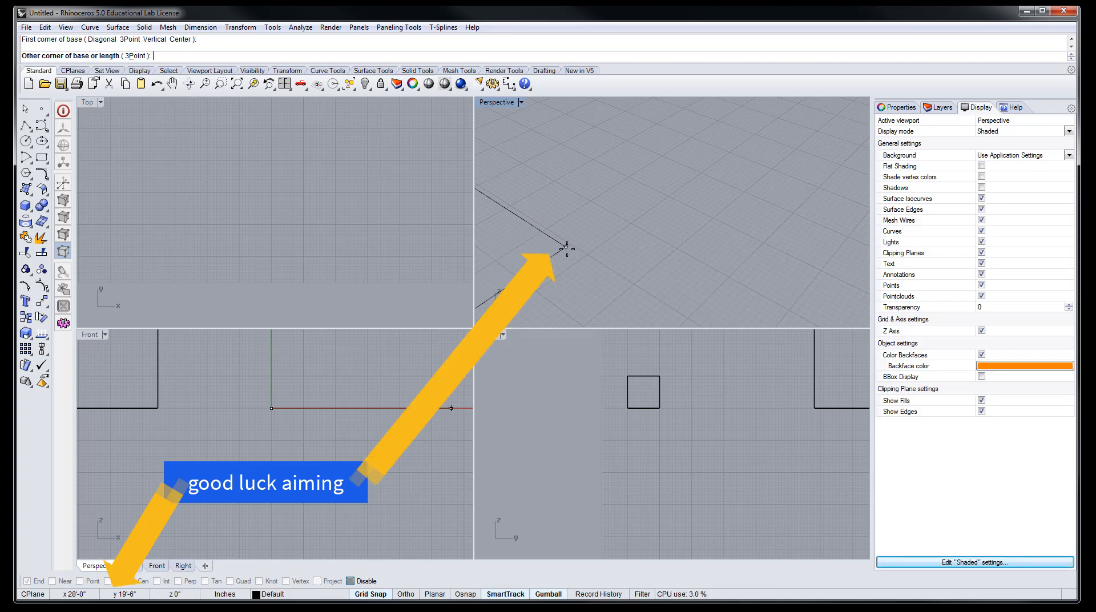
scroll(576, 251, "down", 2)
scroll(576, 251, "down", 2)
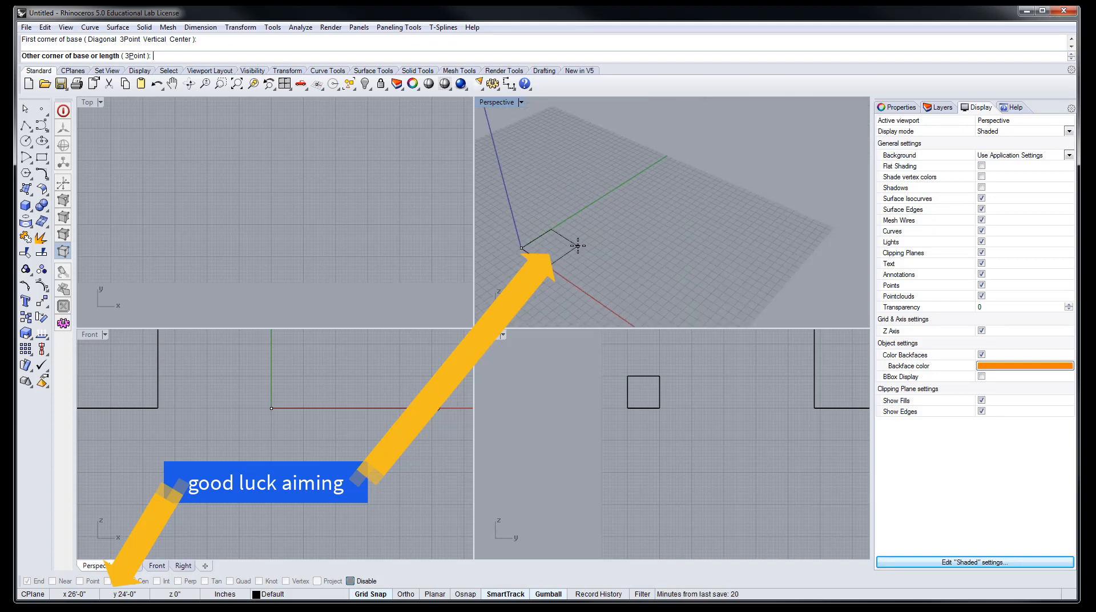
scroll(577, 245, "up", 5)
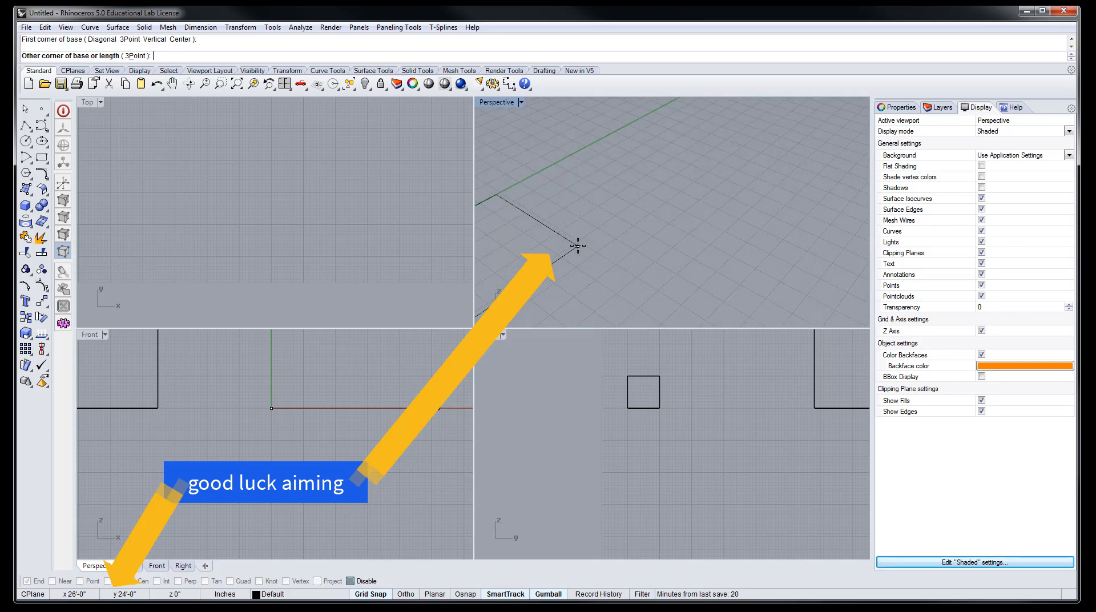
scroll(578, 245, "up", 2)
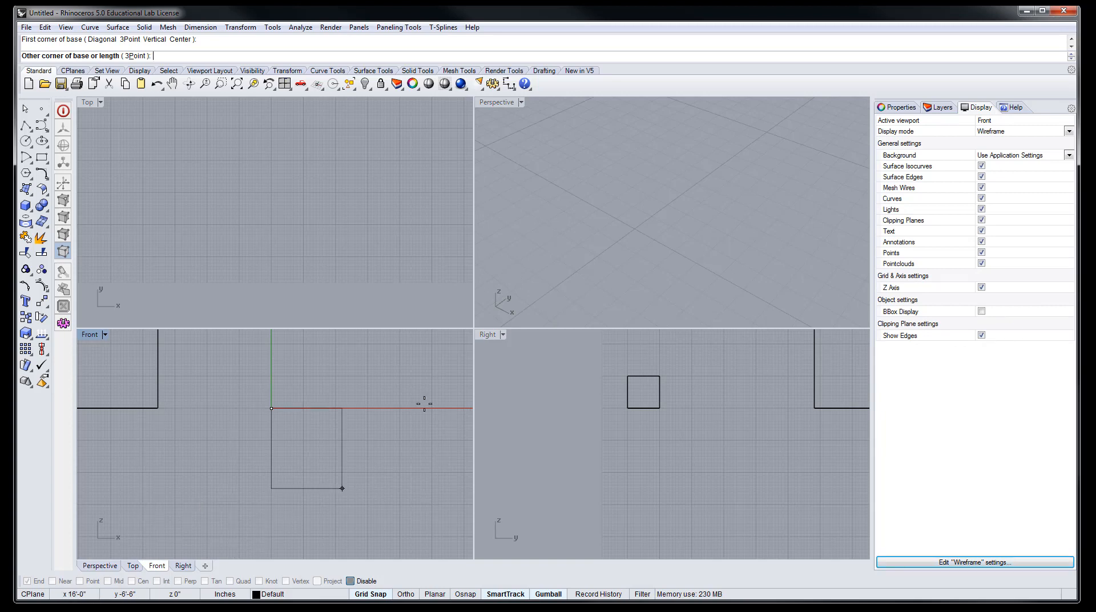
left_click(561, 234)
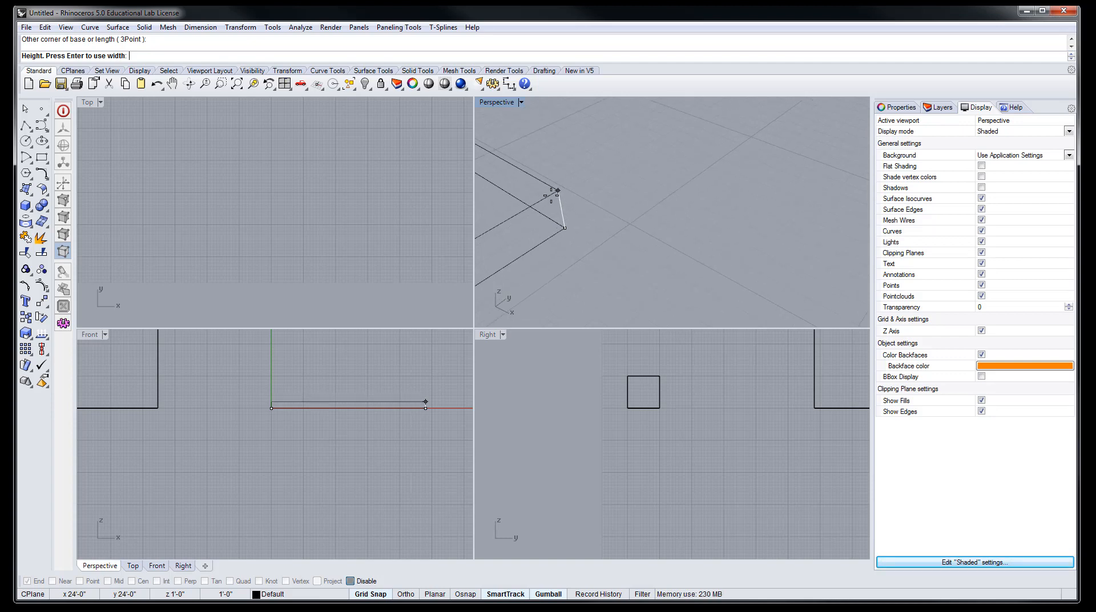
scroll(558, 174, "down", 5)
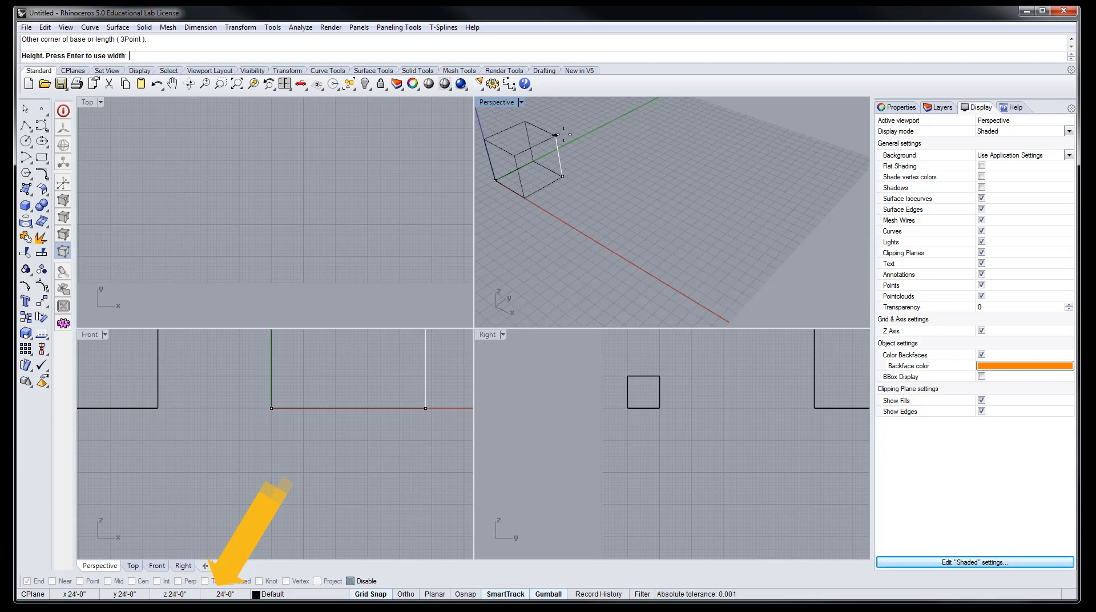
left_click(556, 136)
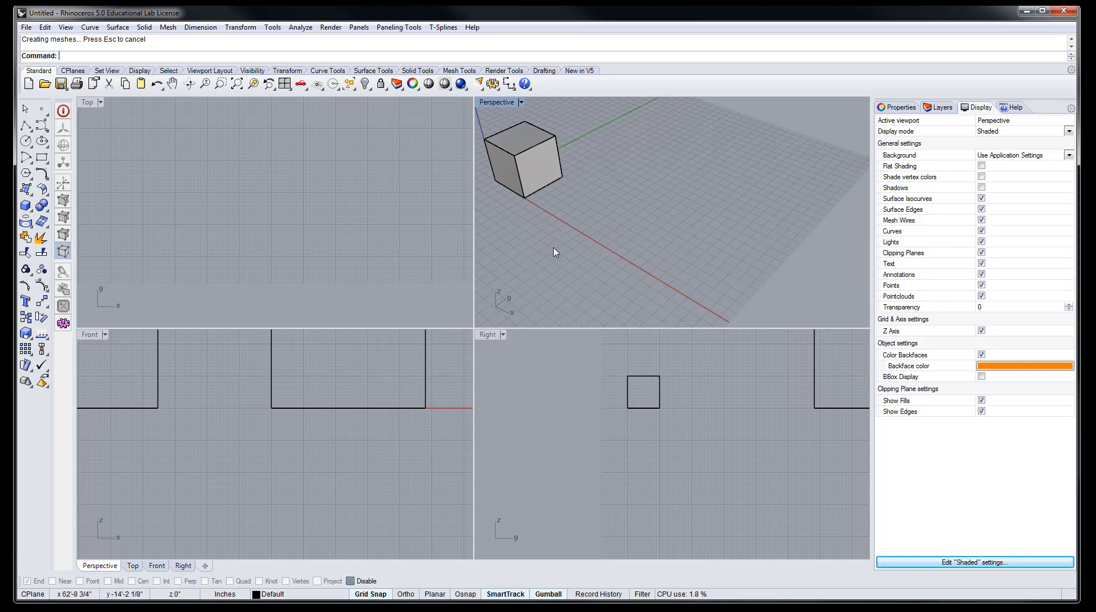
- Delete the grid-snapped cube at the origin
right_click_drag(554, 249, 641, 263, "shift")
scroll(599, 197, "up", 5)
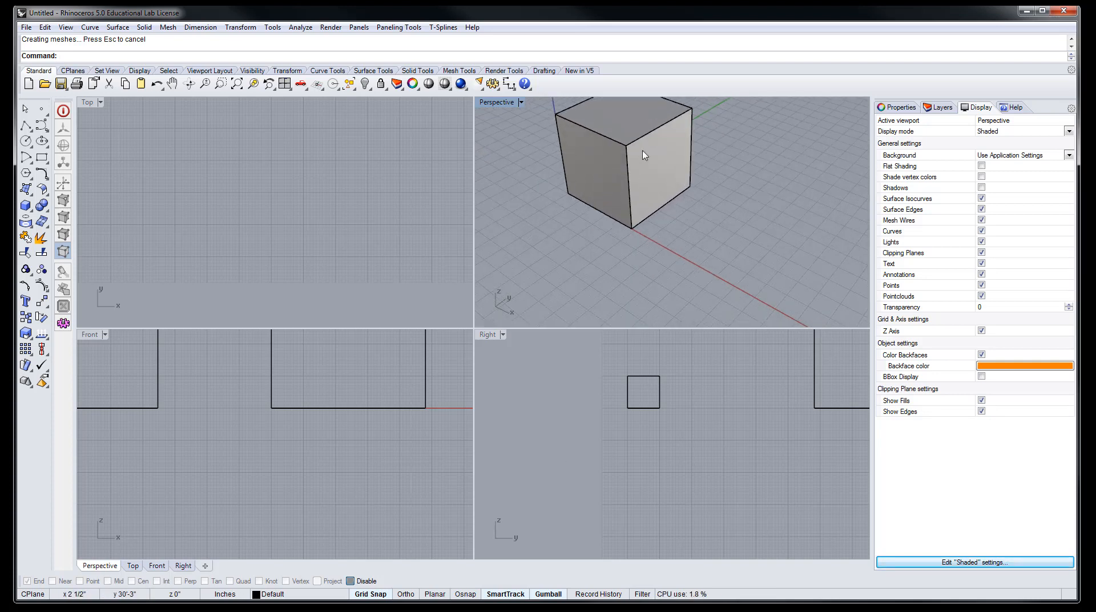
scroll(636, 189, "down", 3)
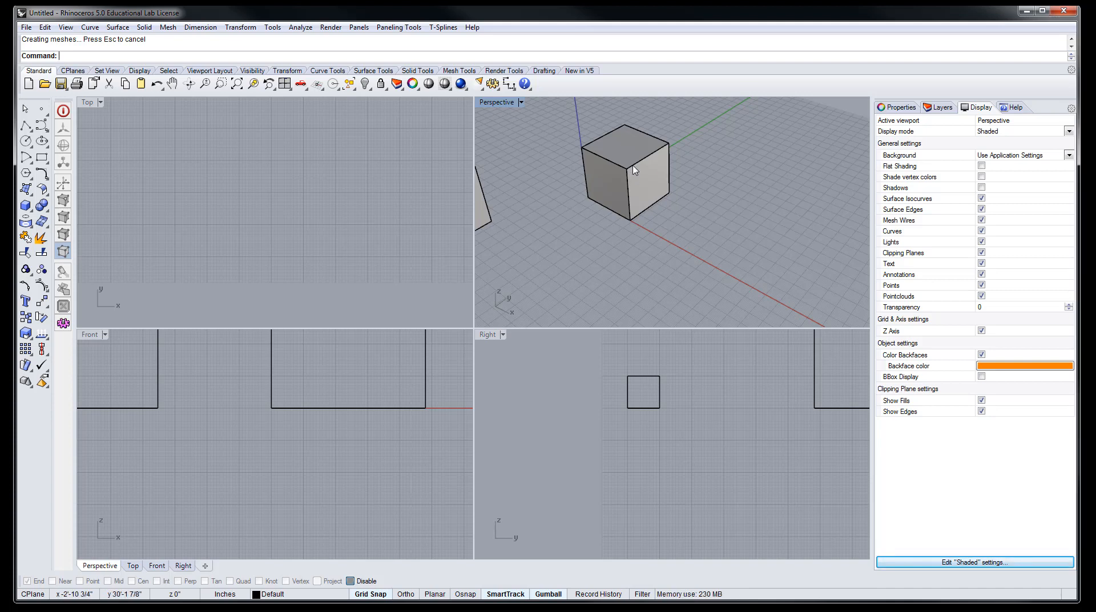
left_click(633, 169)
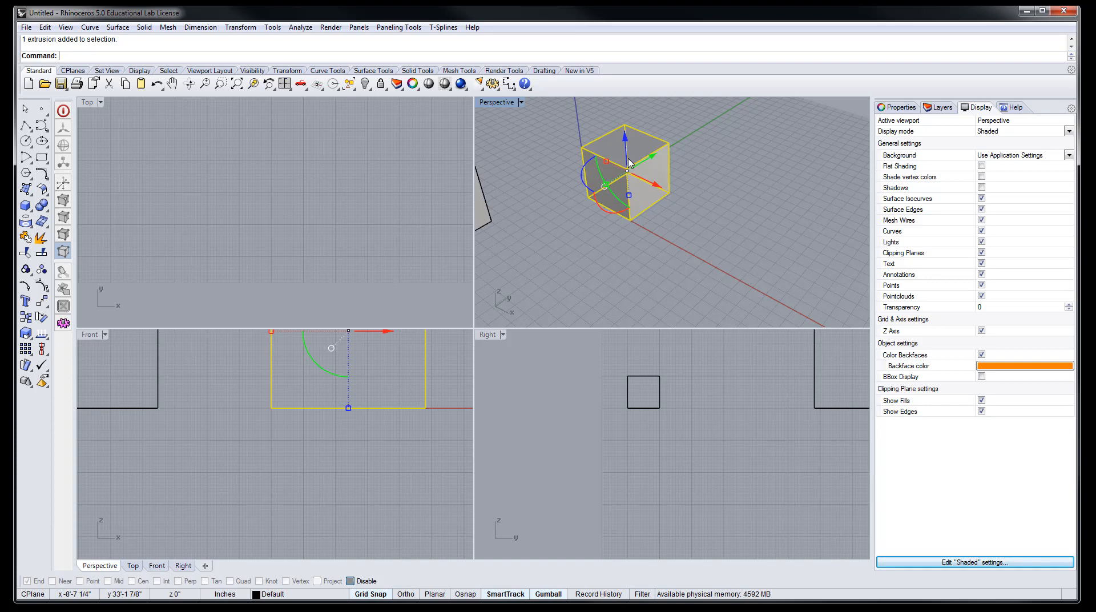
key("Delete")
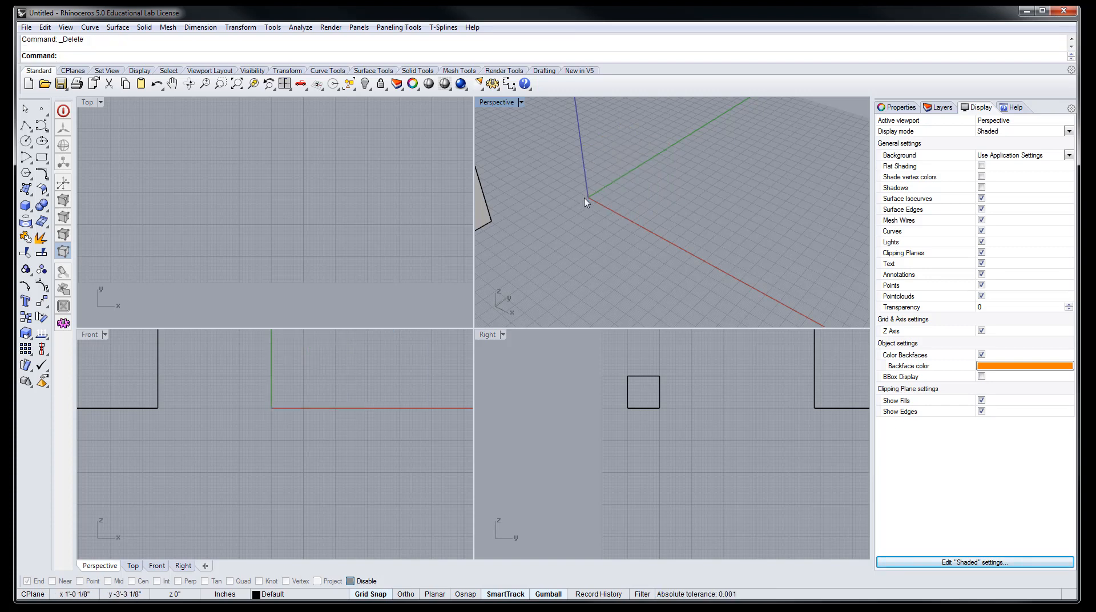
- Draw a box from the 0,0,0 origin, entering 24',24' for the opposite base corner and 24' for the height
left_click(25, 207)
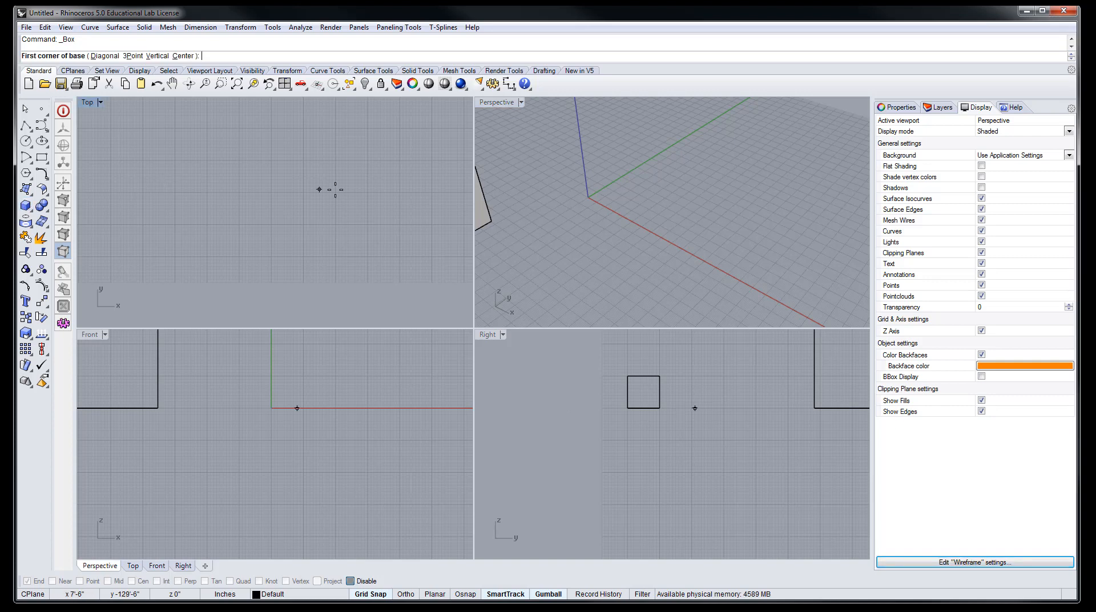
scroll(588, 194, "up", 5)
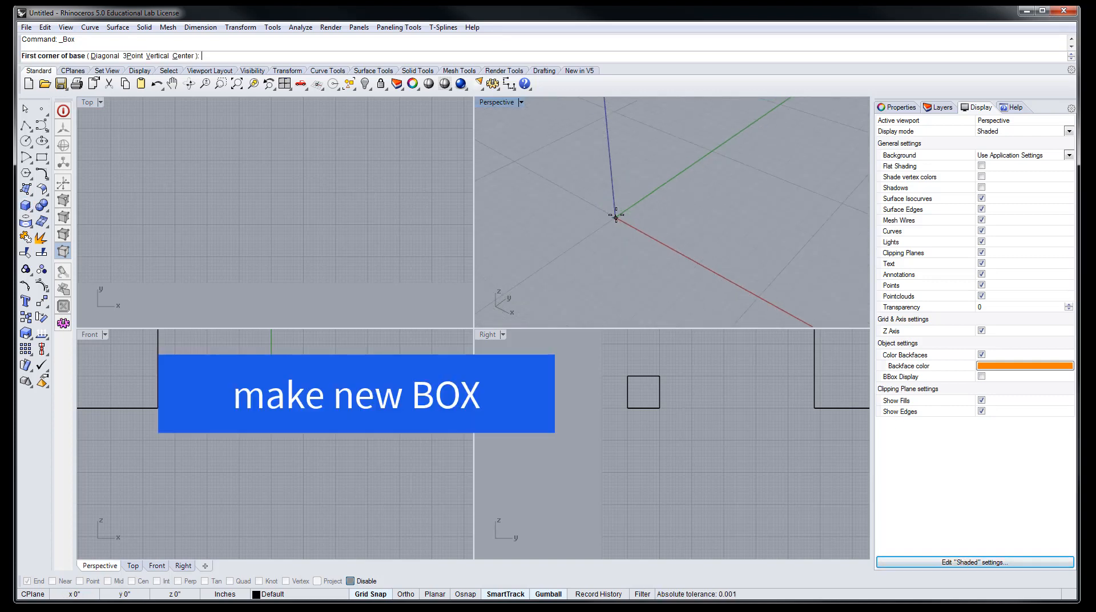
left_click(615, 216)
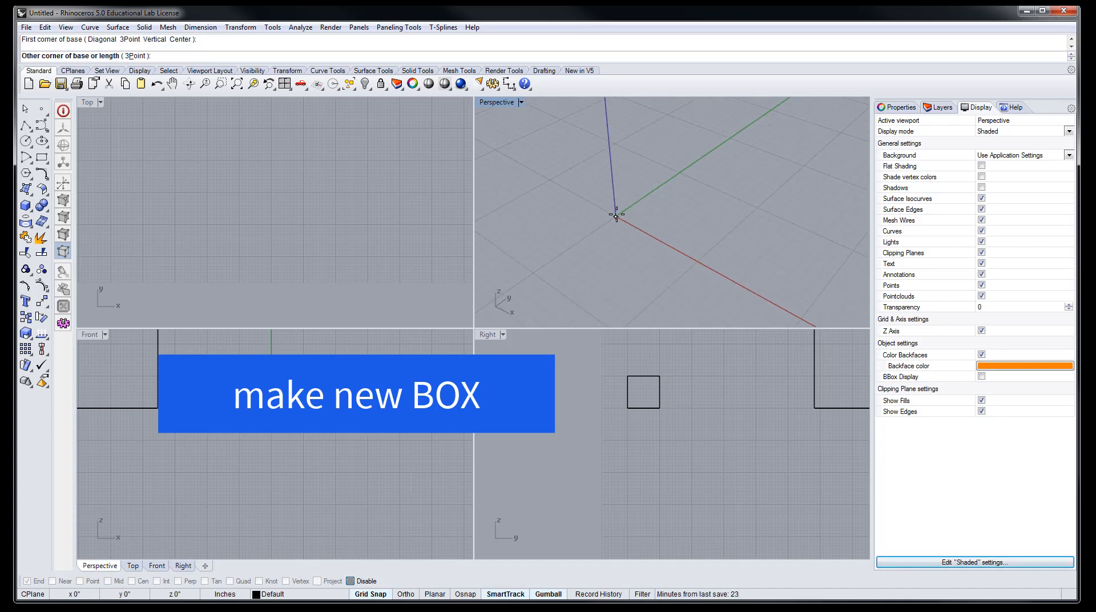
scroll(657, 204, "down", 3)
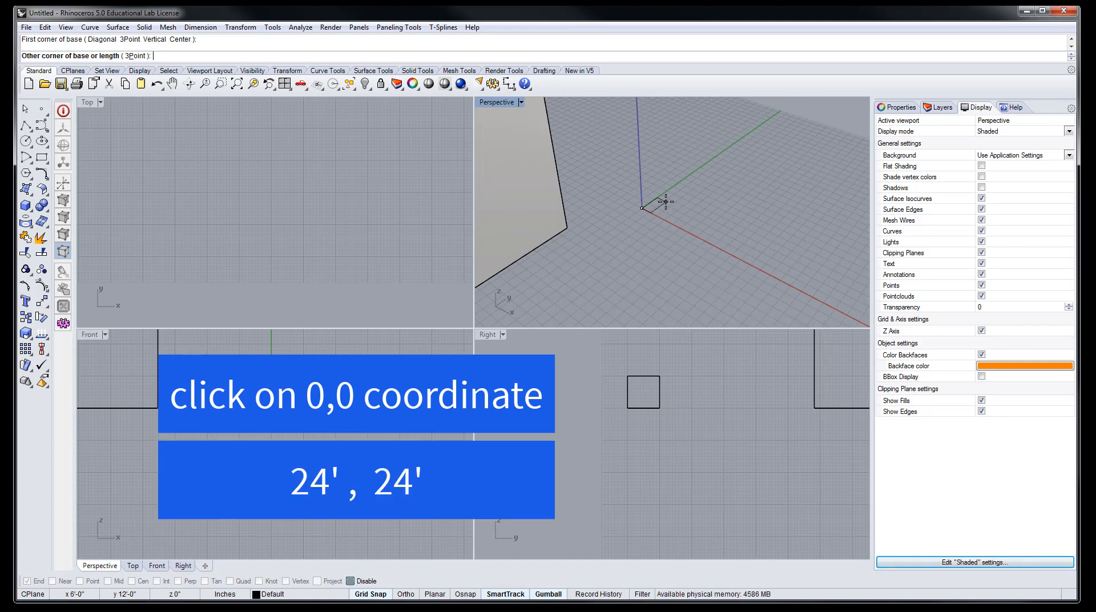
type("4',24")
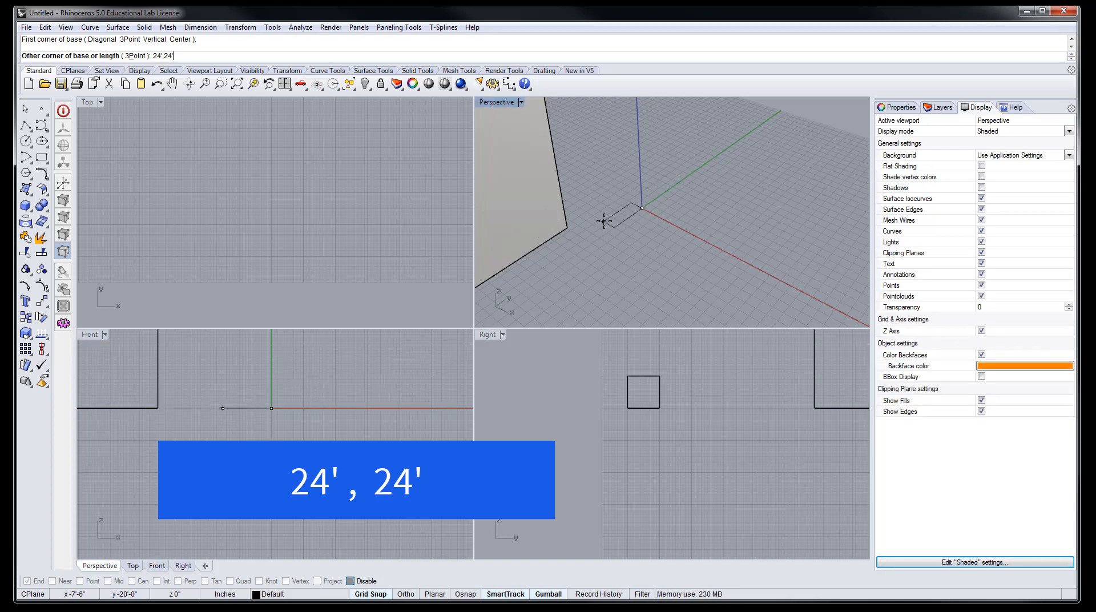
key("Return")
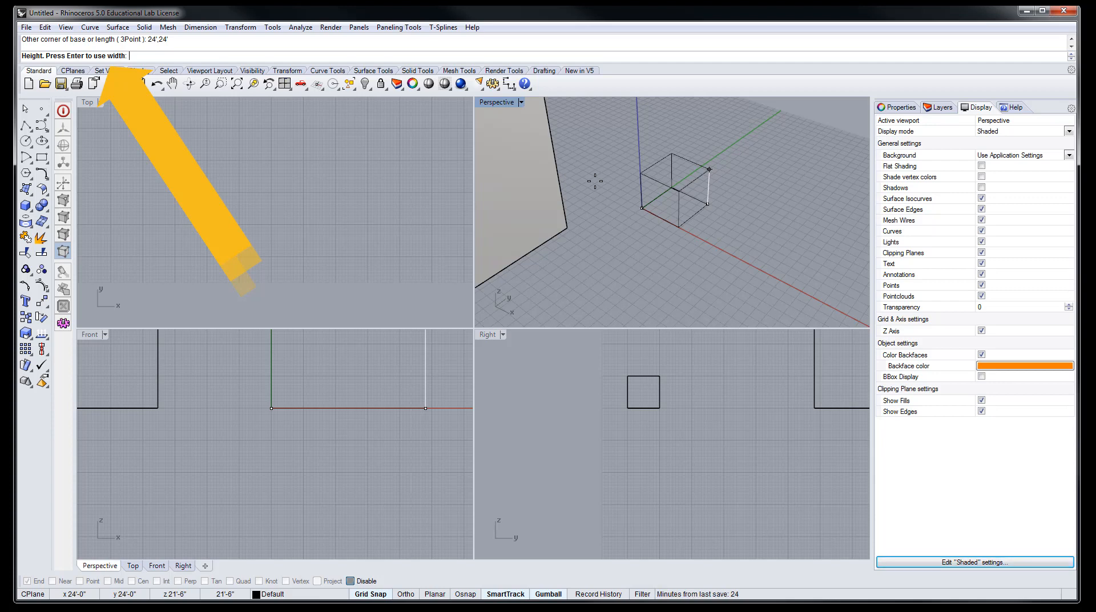
type("24")
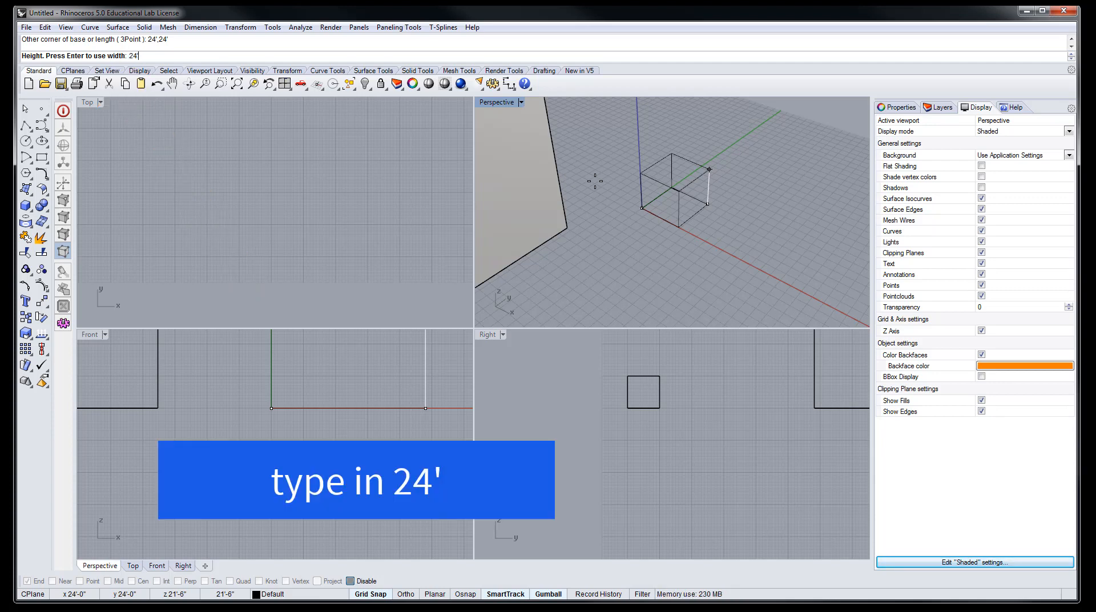
key("Return")
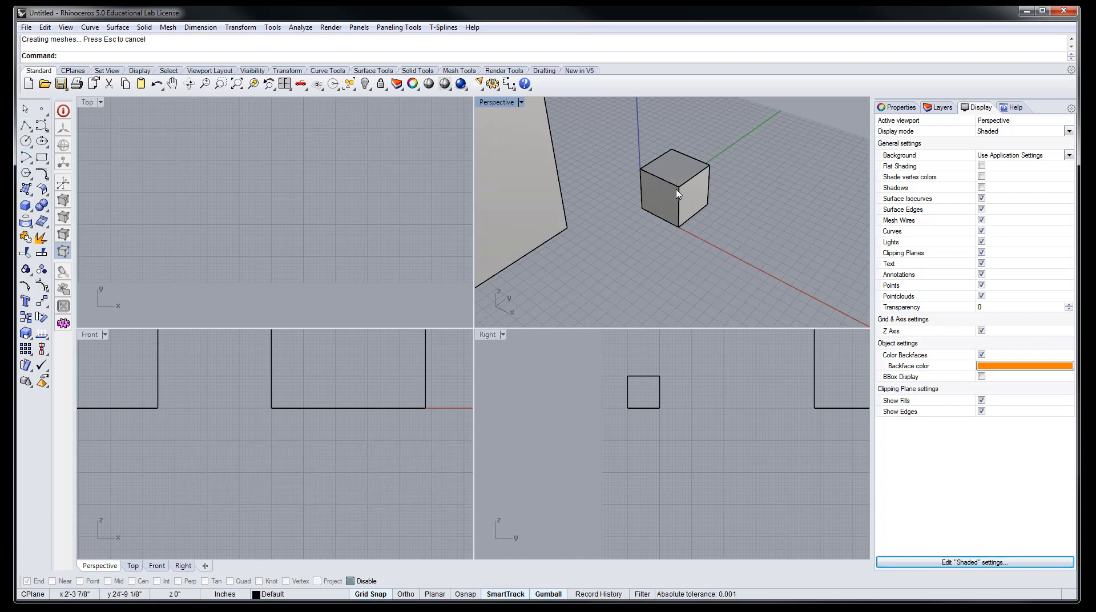
- Move the new cube off the origin, placing it beside the large box in the Perspective view, and deselect it
left_click(702, 194)
left_click_drag(702, 196, 603, 165)
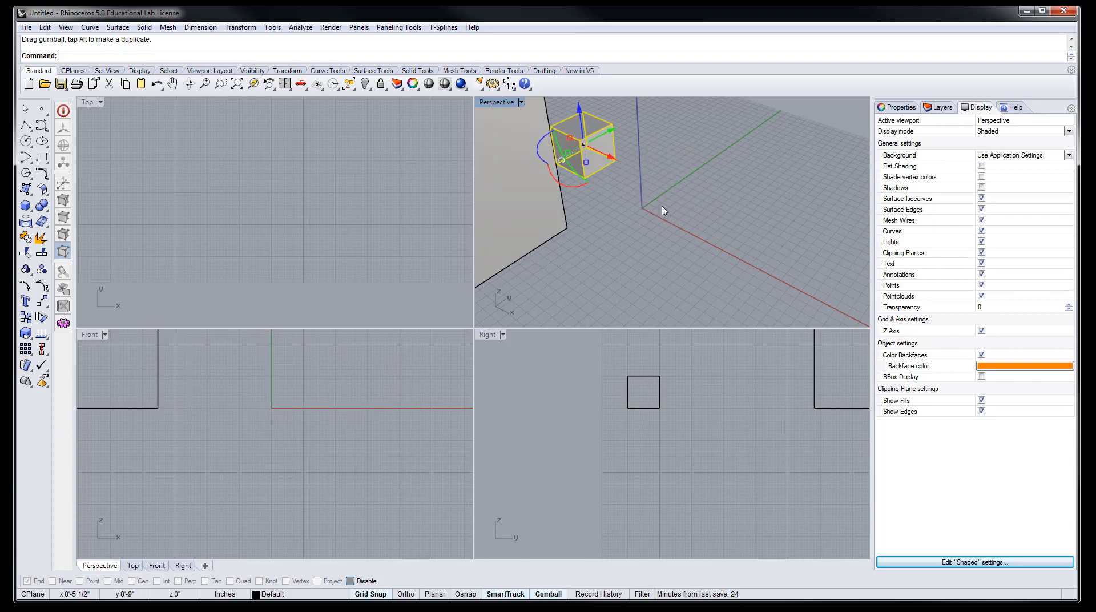
left_click(674, 301)
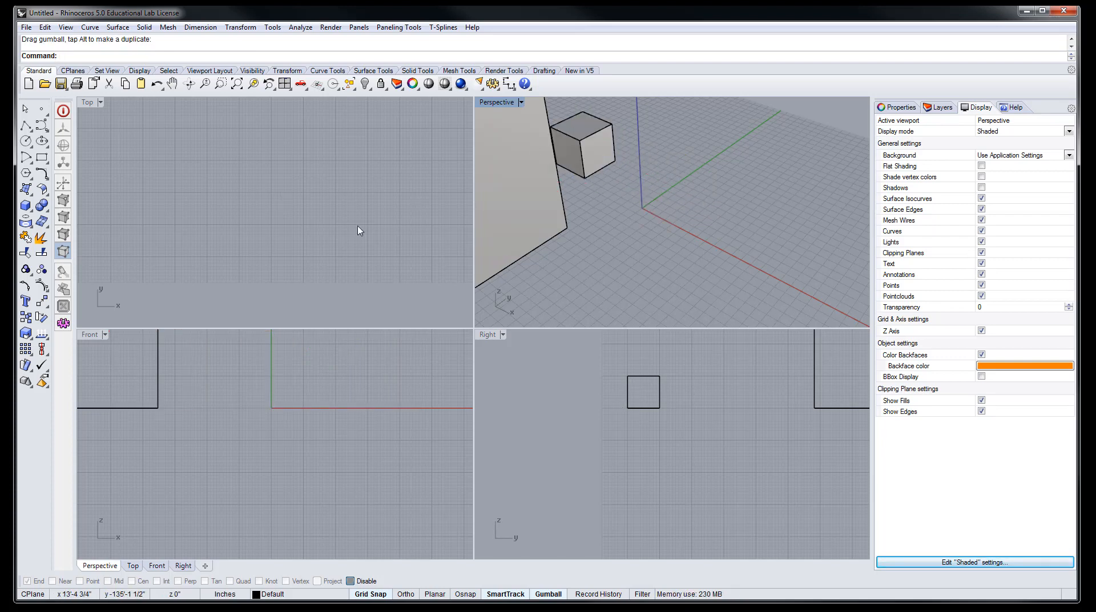
- Try to draw a box starting away from the origin in the Perspective view, entering 24',24' for the opposite base corner
left_click(25, 207)
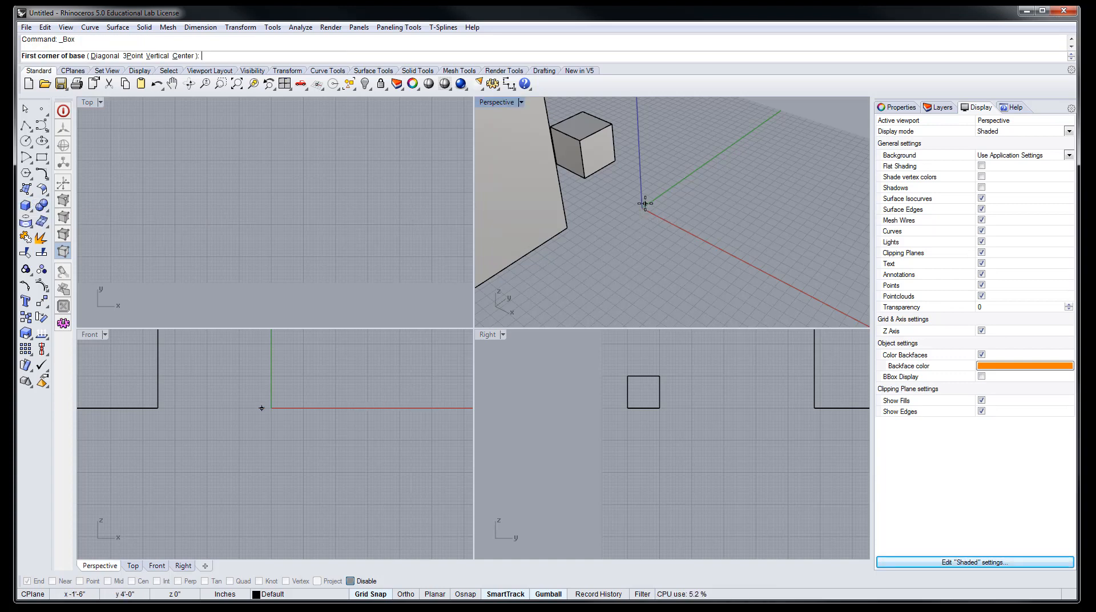
left_click(634, 284)
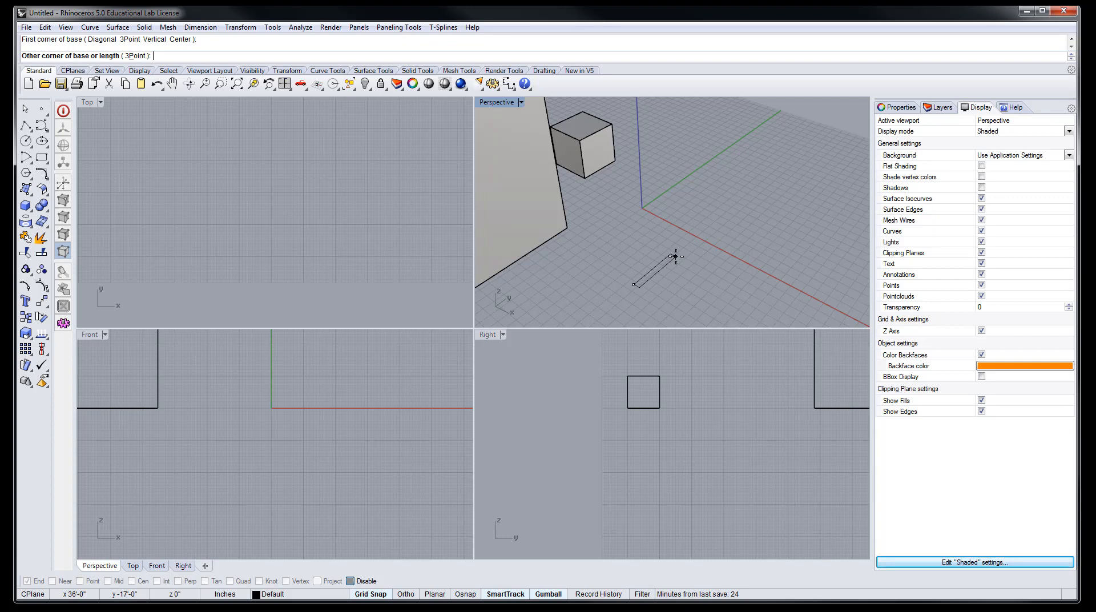
type("24',24")
key("Return")
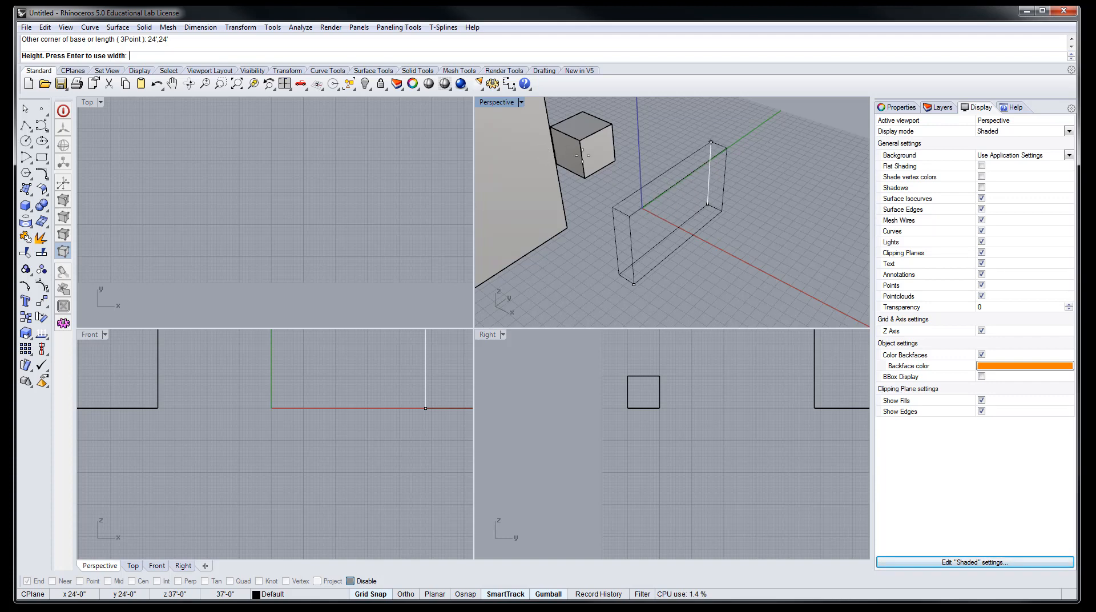
key("Escape")
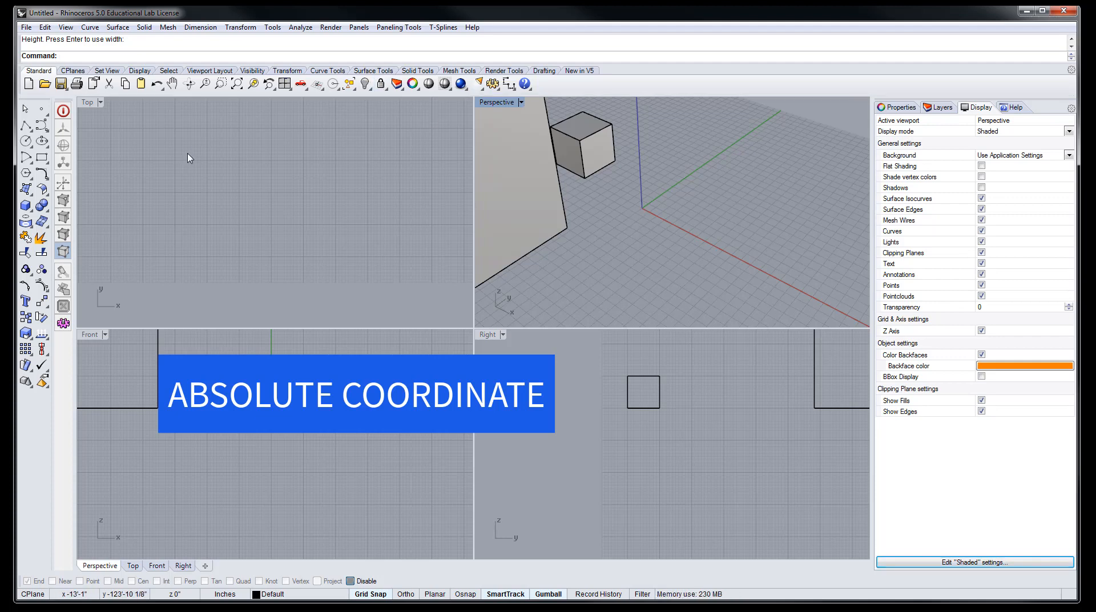
left_click(24, 205)
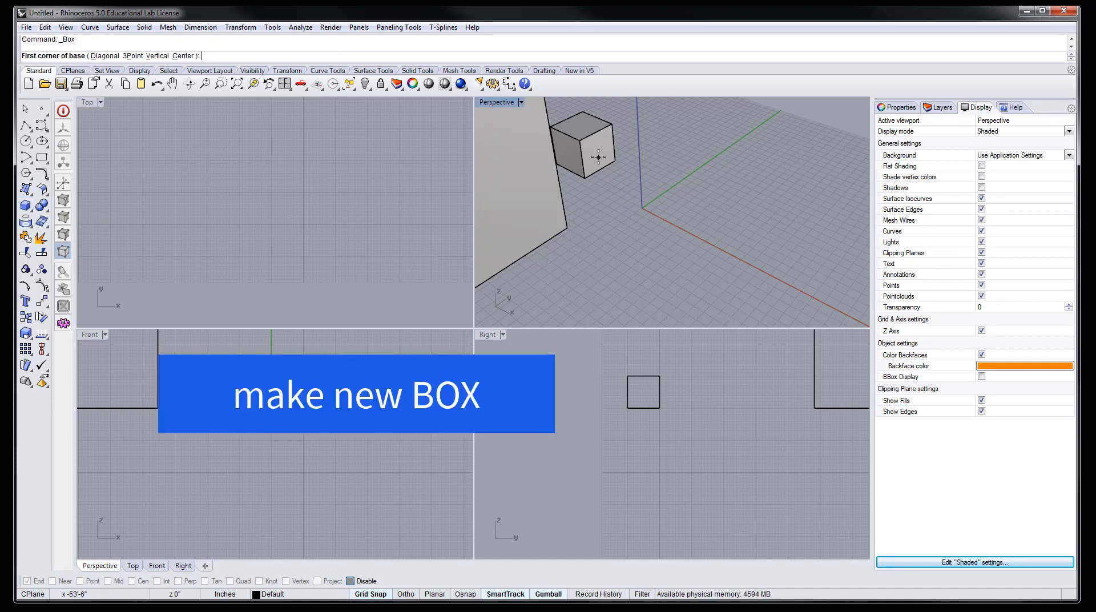
scroll(644, 207, "up", 2)
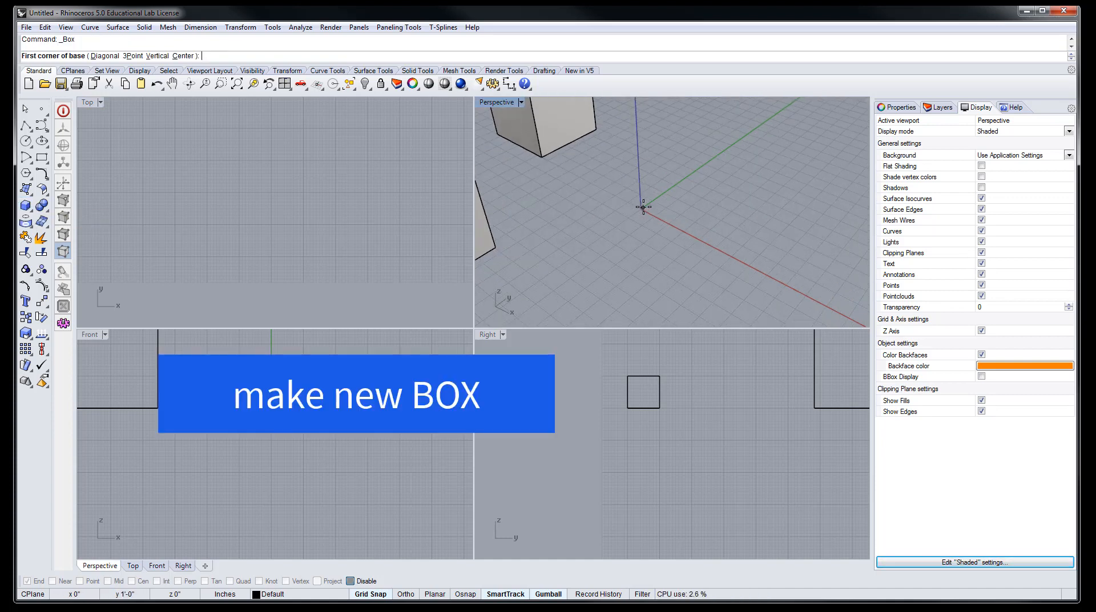
scroll(643, 207, "down", 4)
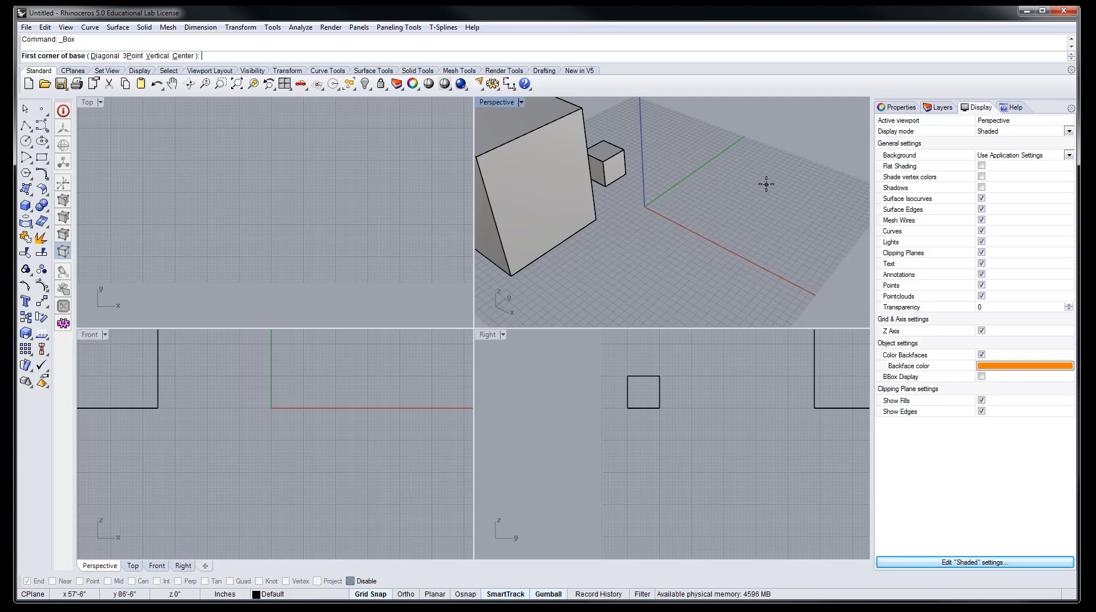
type("0,")
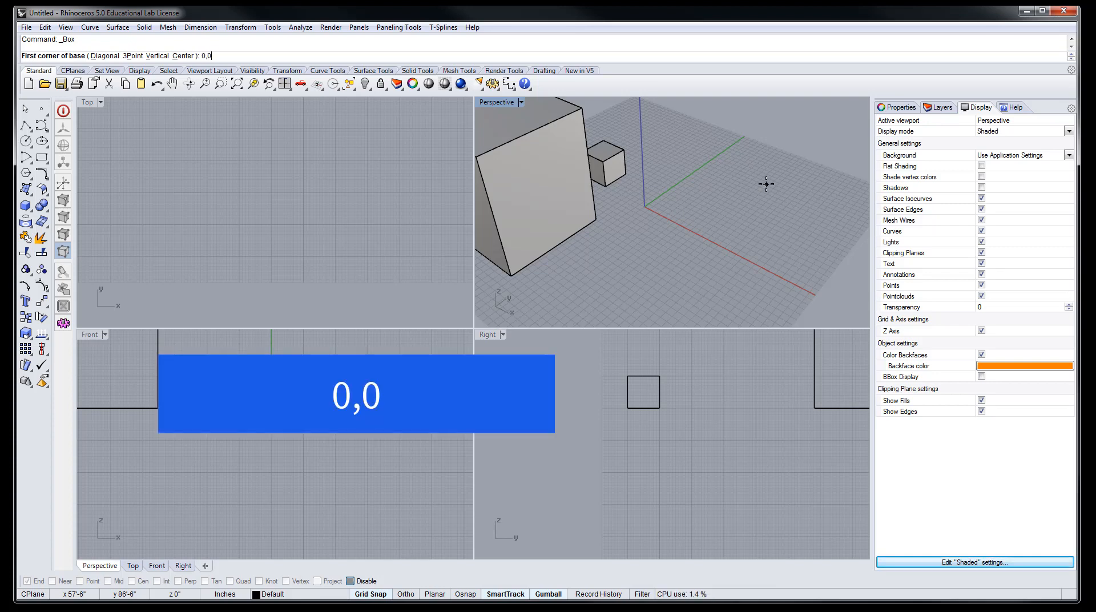
type("0")
key("Return")
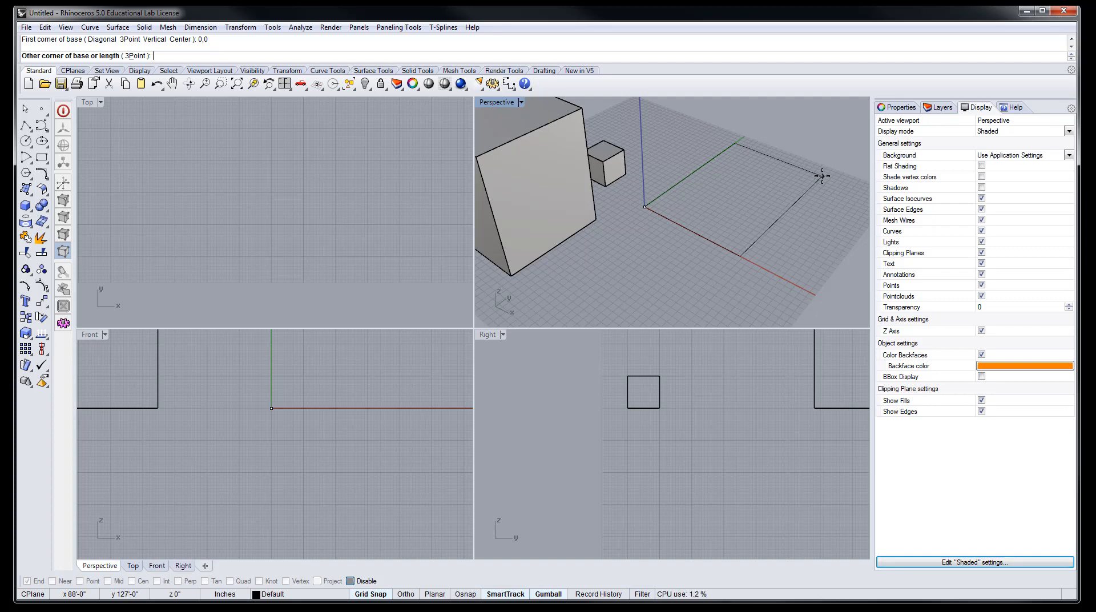
type("@24',24")
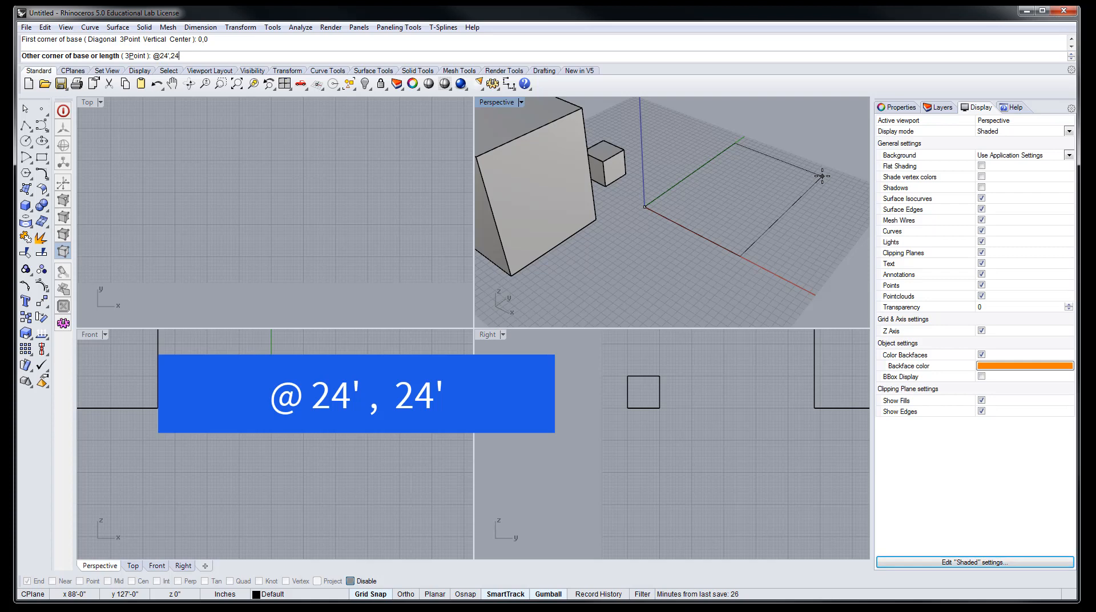
type("'")
key("Return")
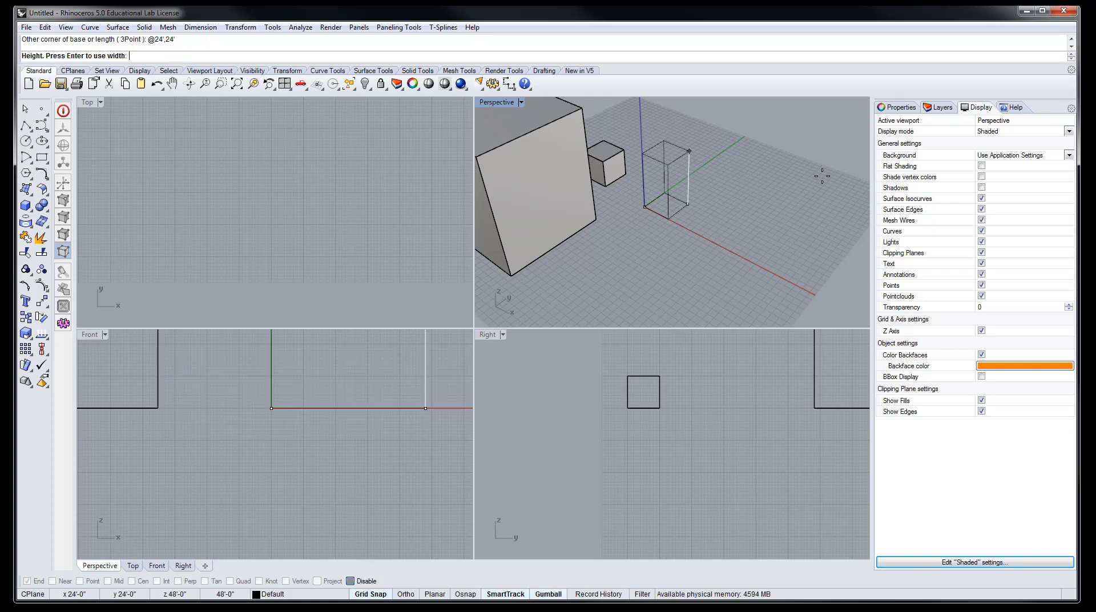
type("24'")
key("Return")
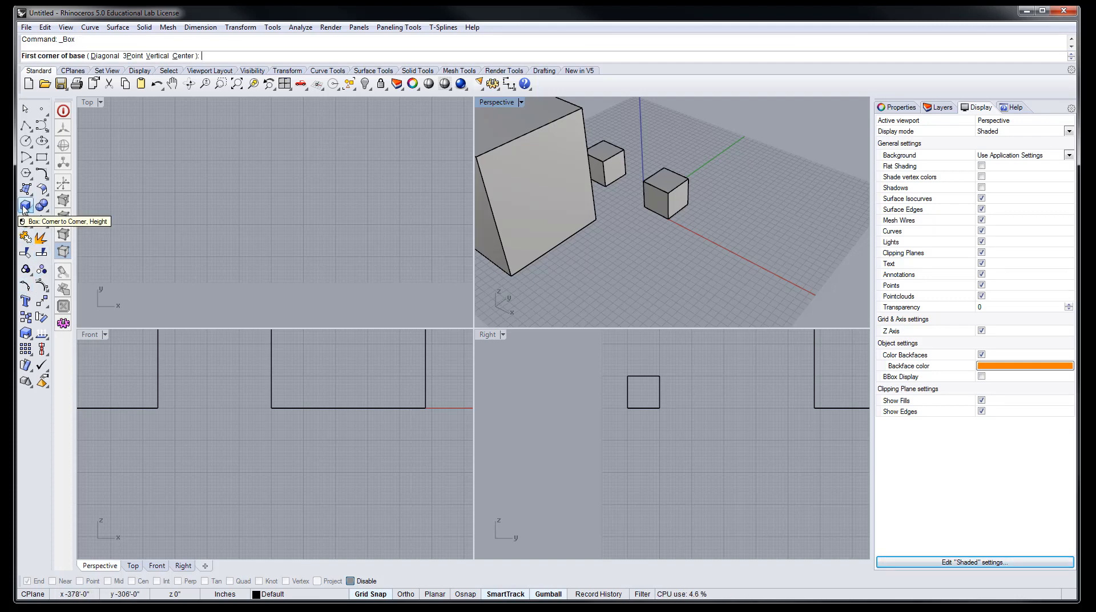
left_click(24, 207)
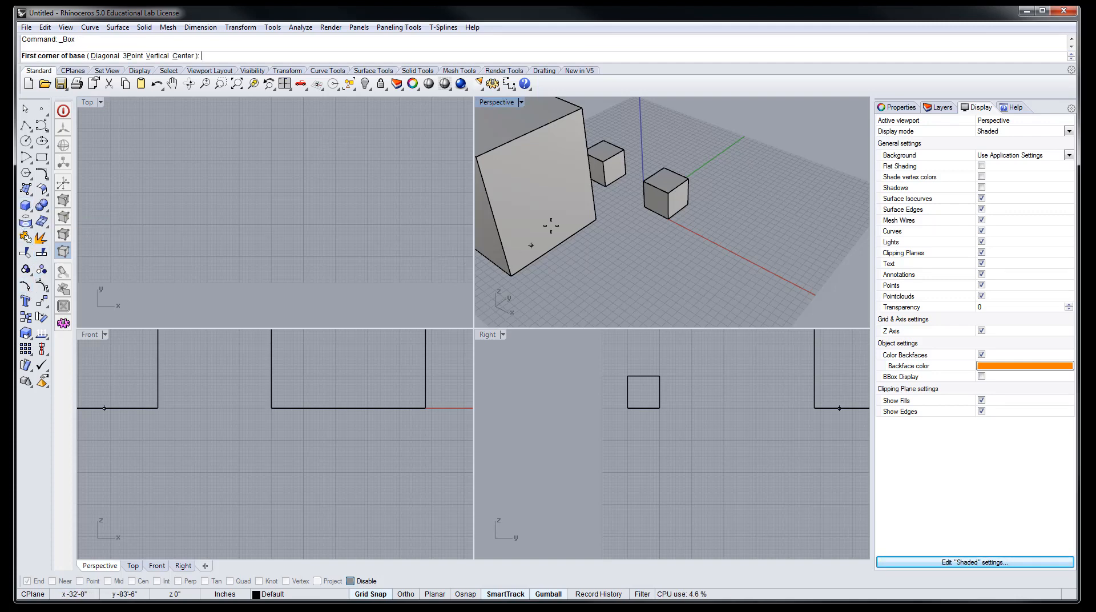
left_click(651, 260)
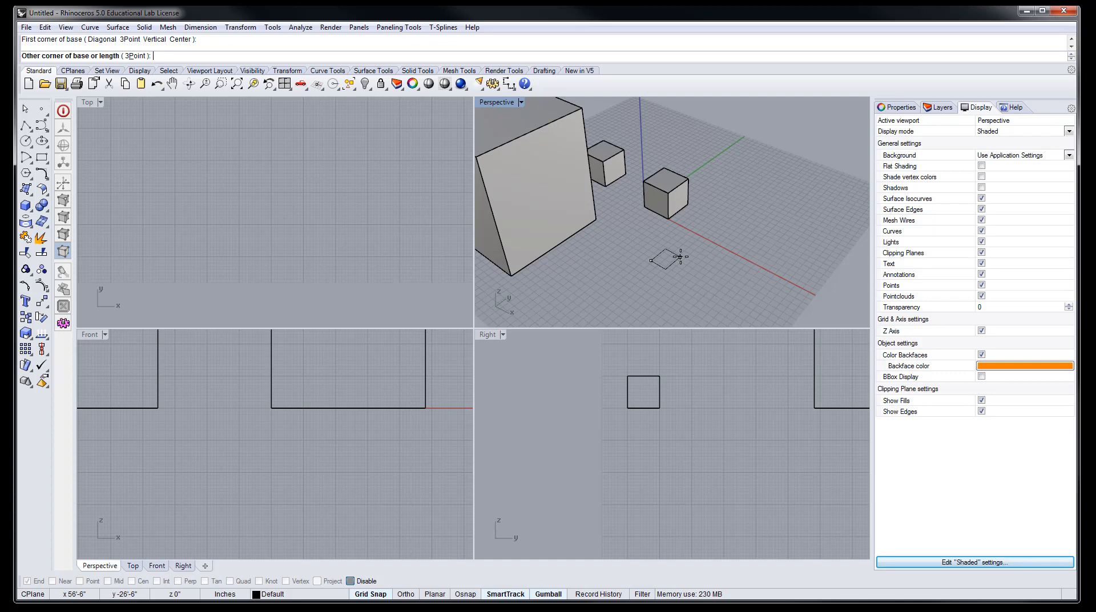
type("@24")
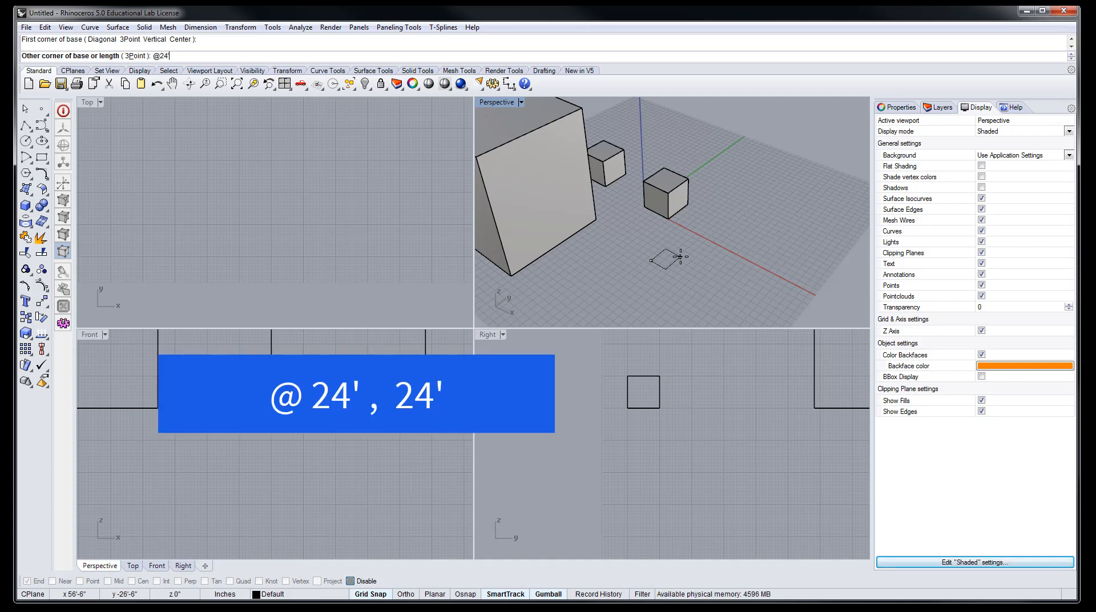
type("',24'")
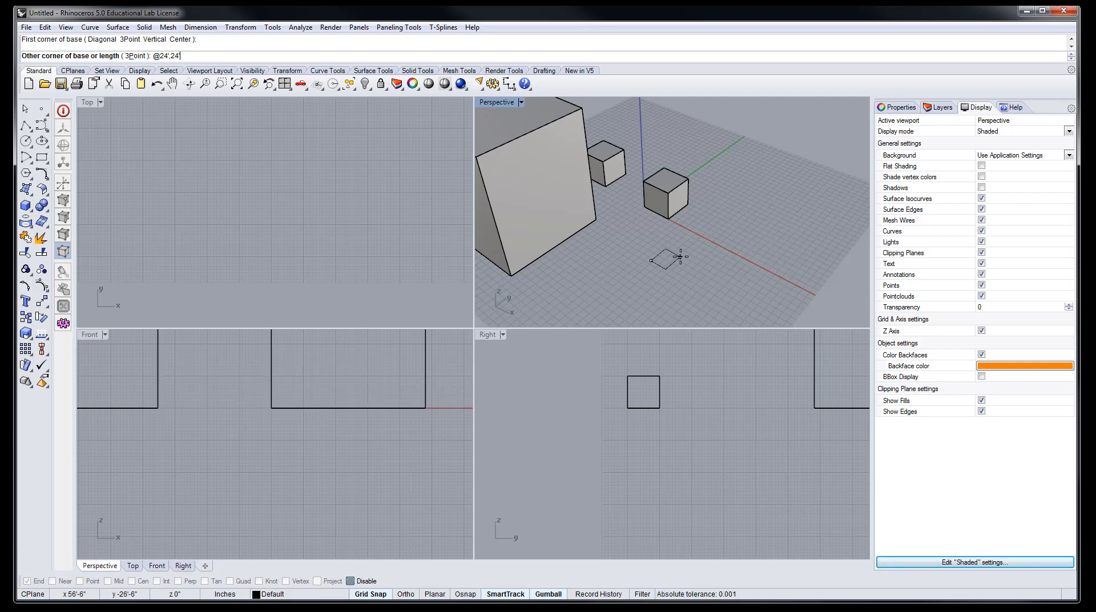
key("Return")
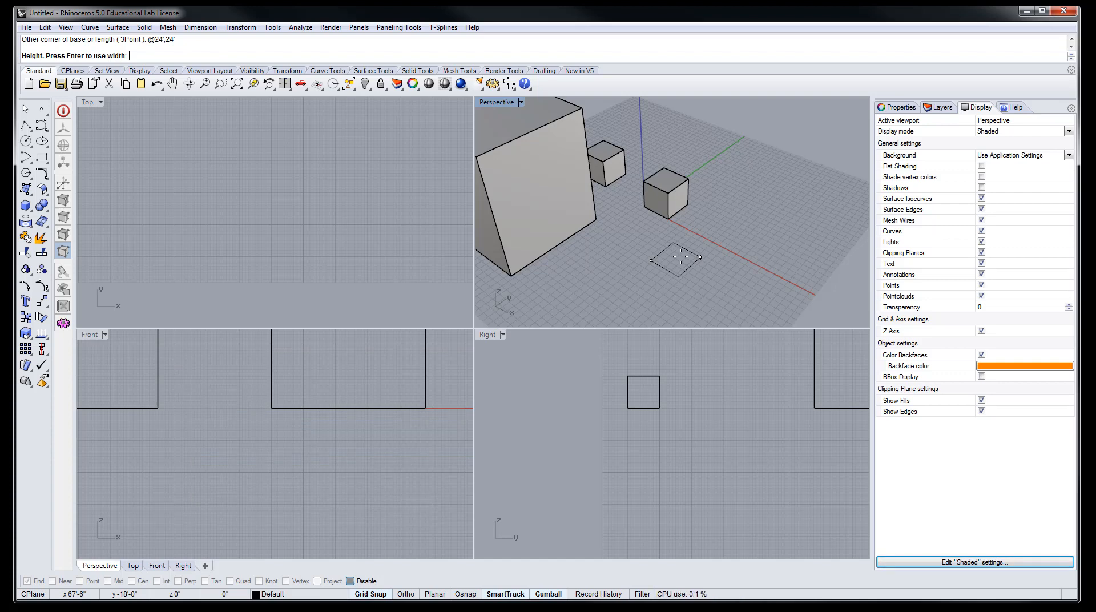
type("24")
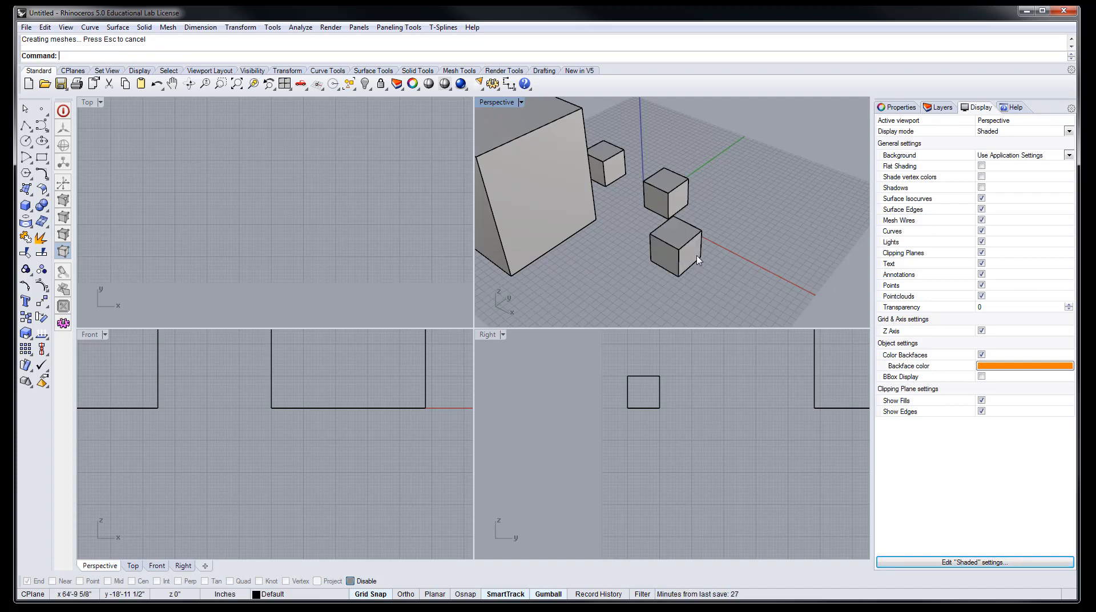
right_click_drag(657, 182, 759, 259)
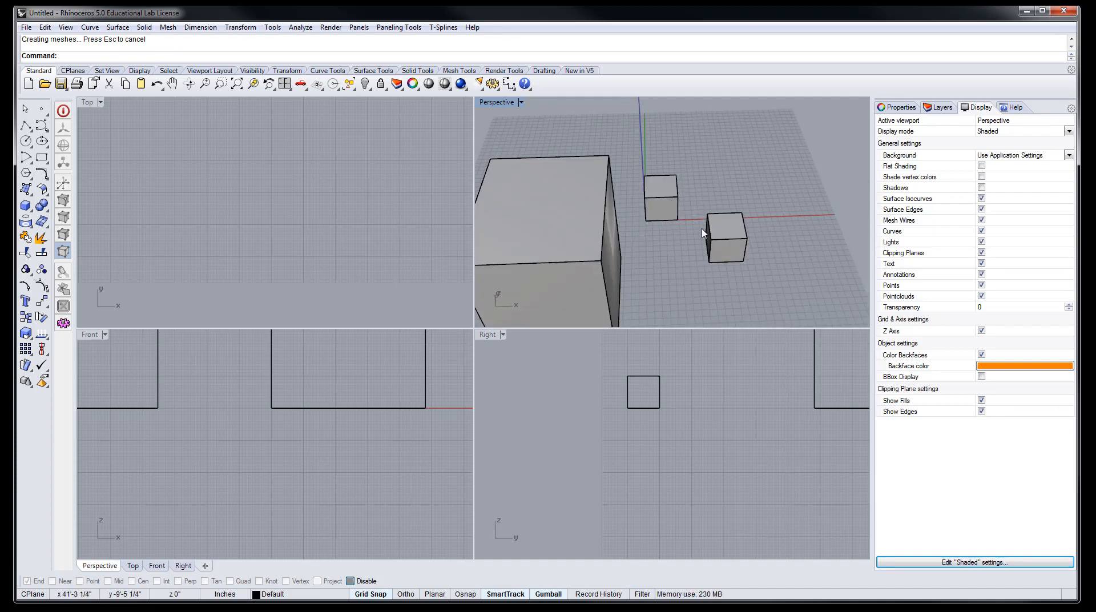
right_click_drag(702, 233, 598, 177)
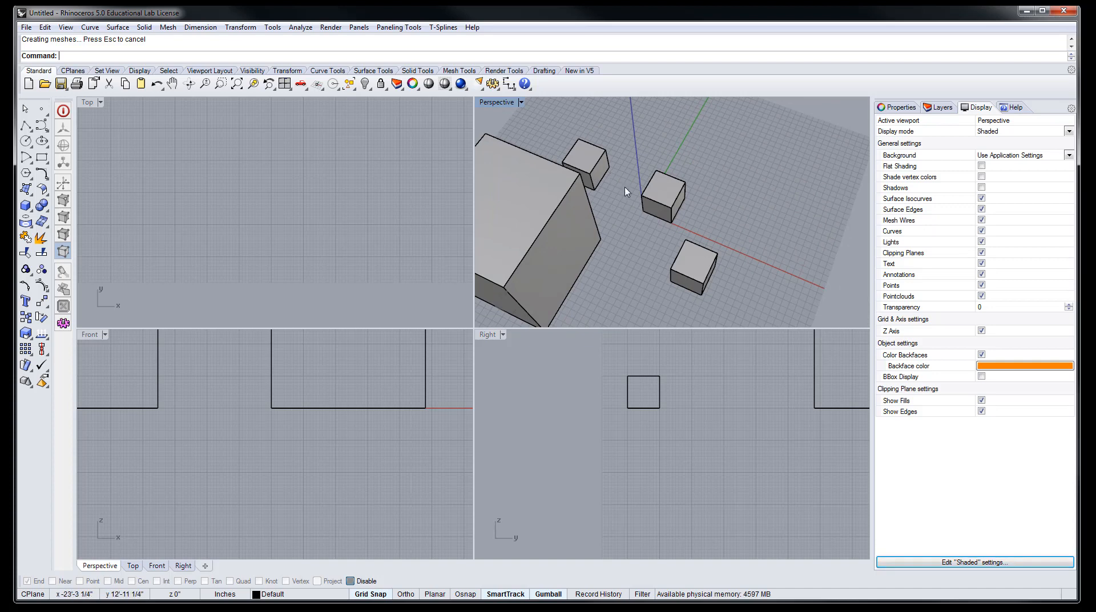